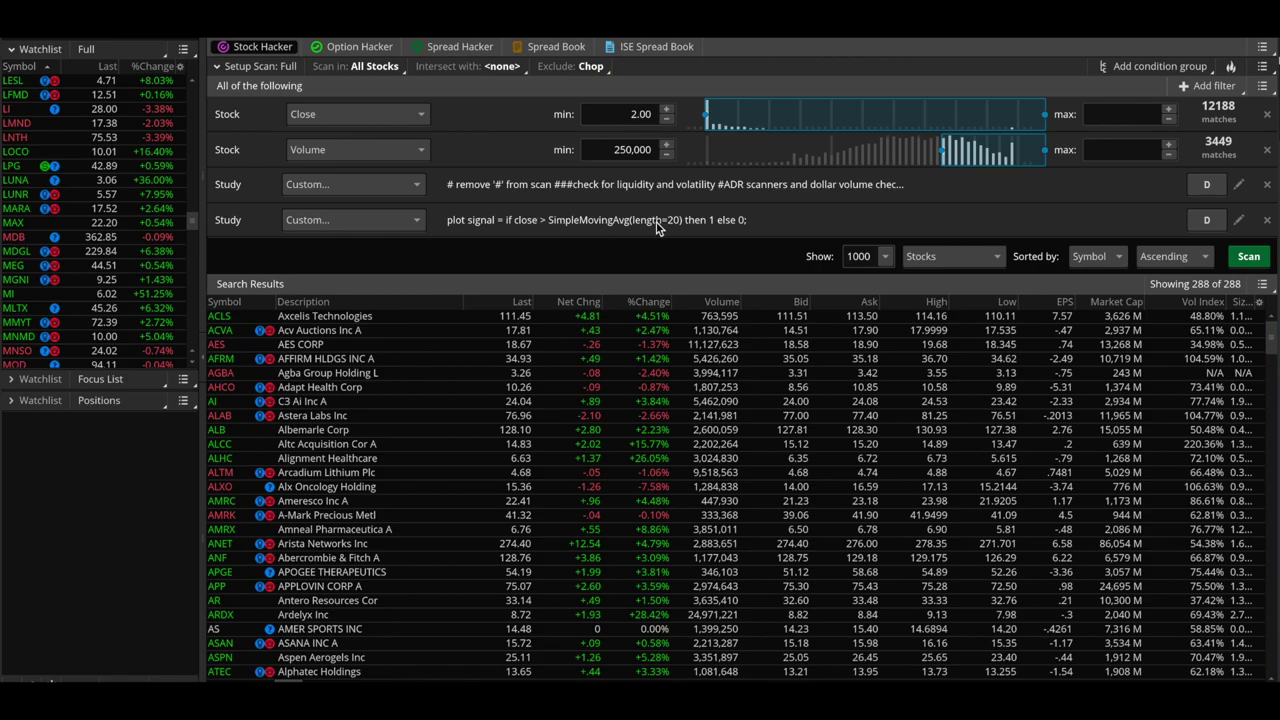
Step: Select AGBA in the Full scan's 288 search results and scroll down the table
{"action": "left_click", "coordinate": [770, 372]}
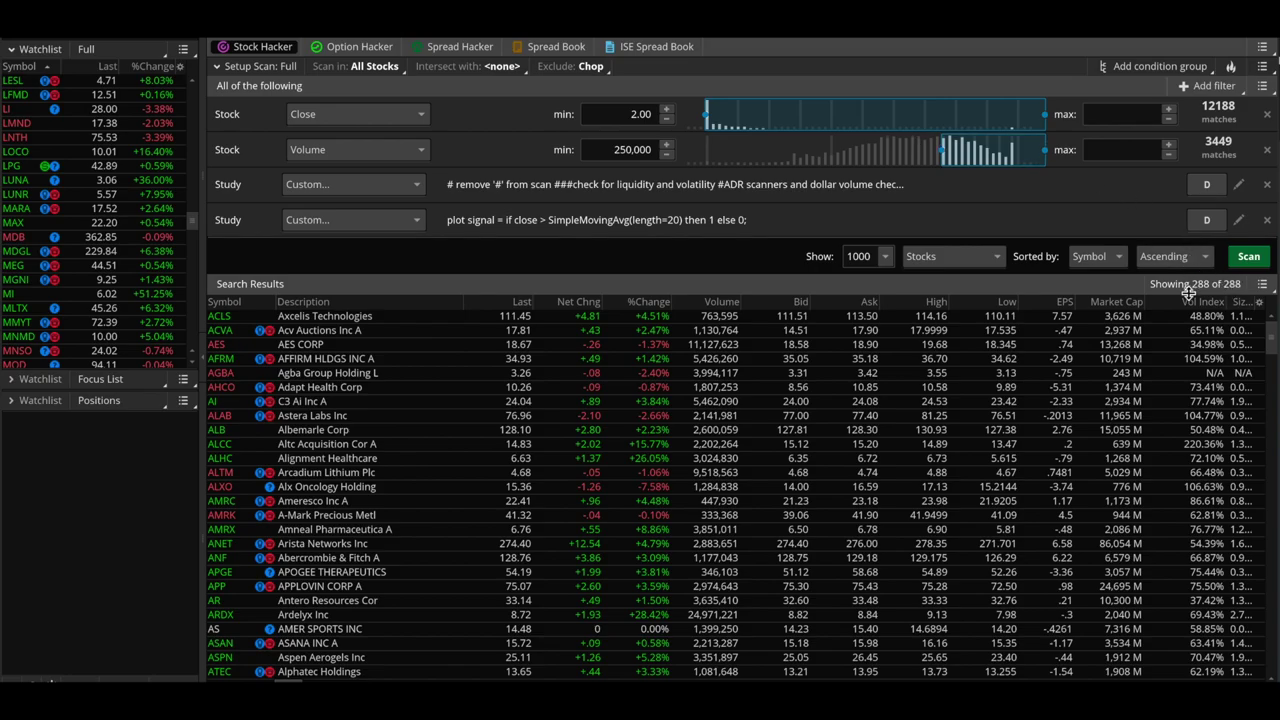
{"action": "scroll", "coordinate": [998, 407], "scroll_direction": "down", "scroll_amount": 20}
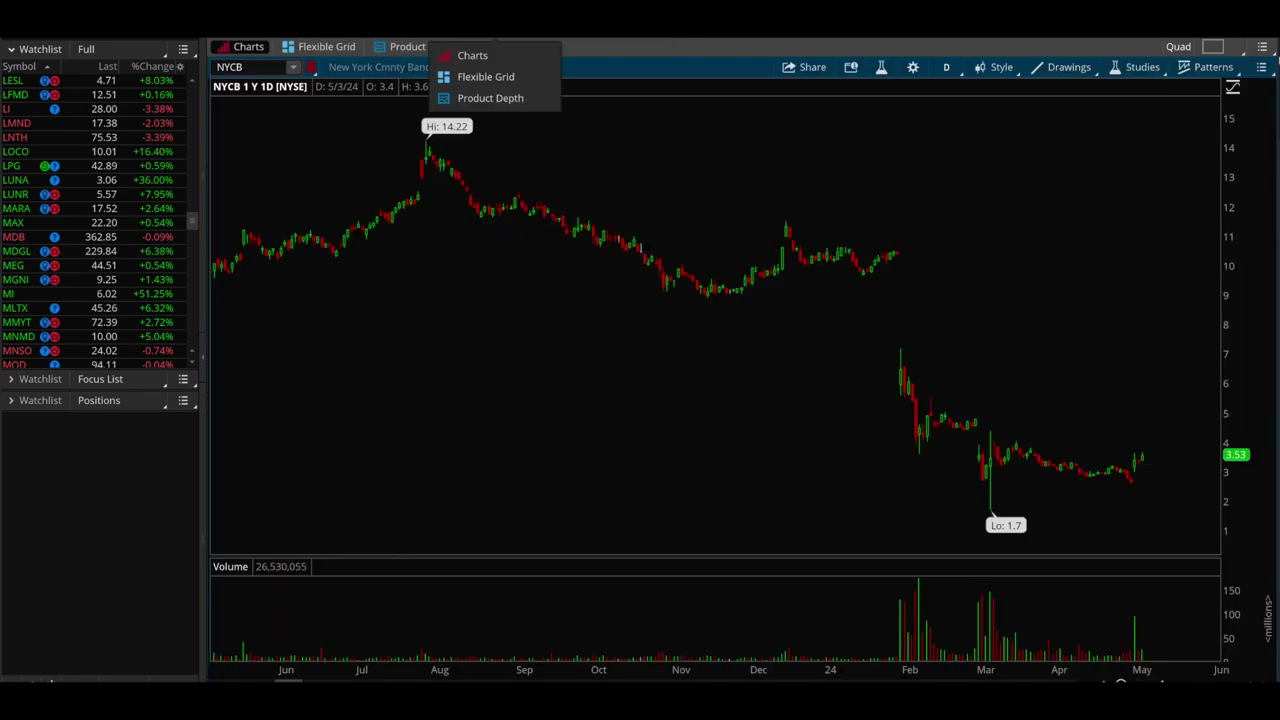
Step: Switch to the Charts page and scroll through the Full watchlist
{"action": "left_click", "coordinate": [450, 22]}
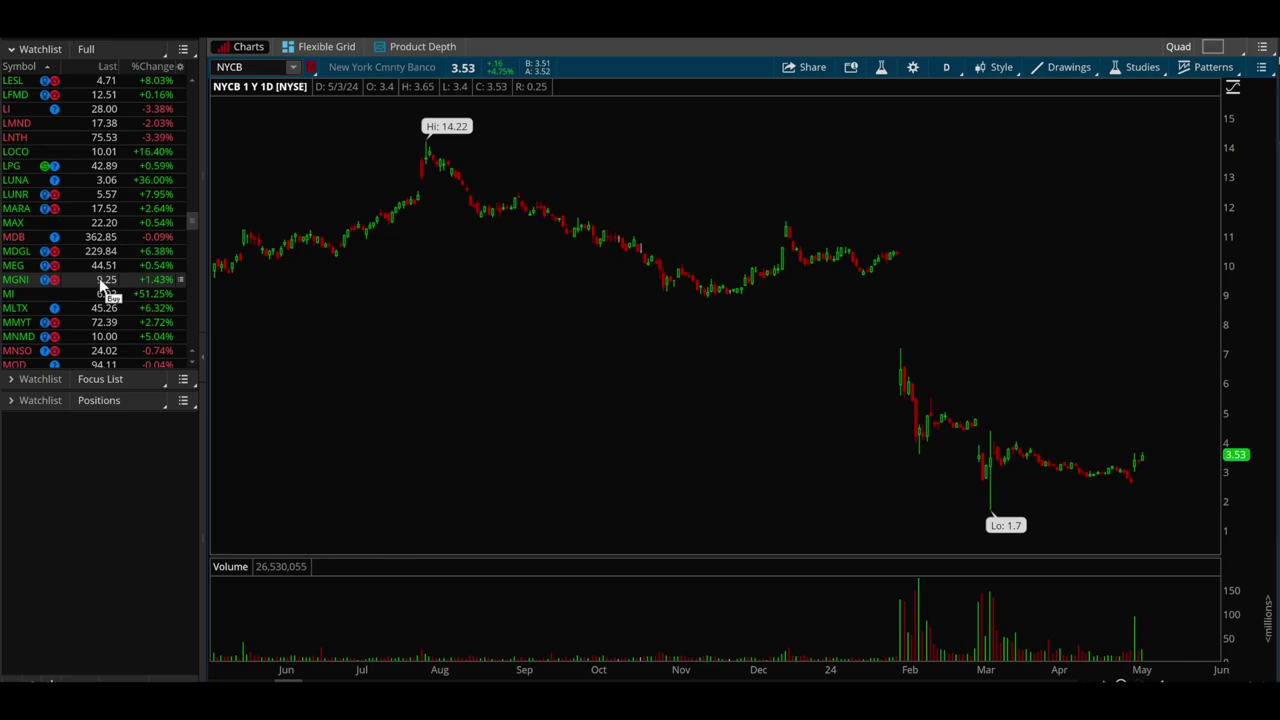
{"action": "scroll", "coordinate": [171, 163], "scroll_direction": "up", "scroll_amount": 15}
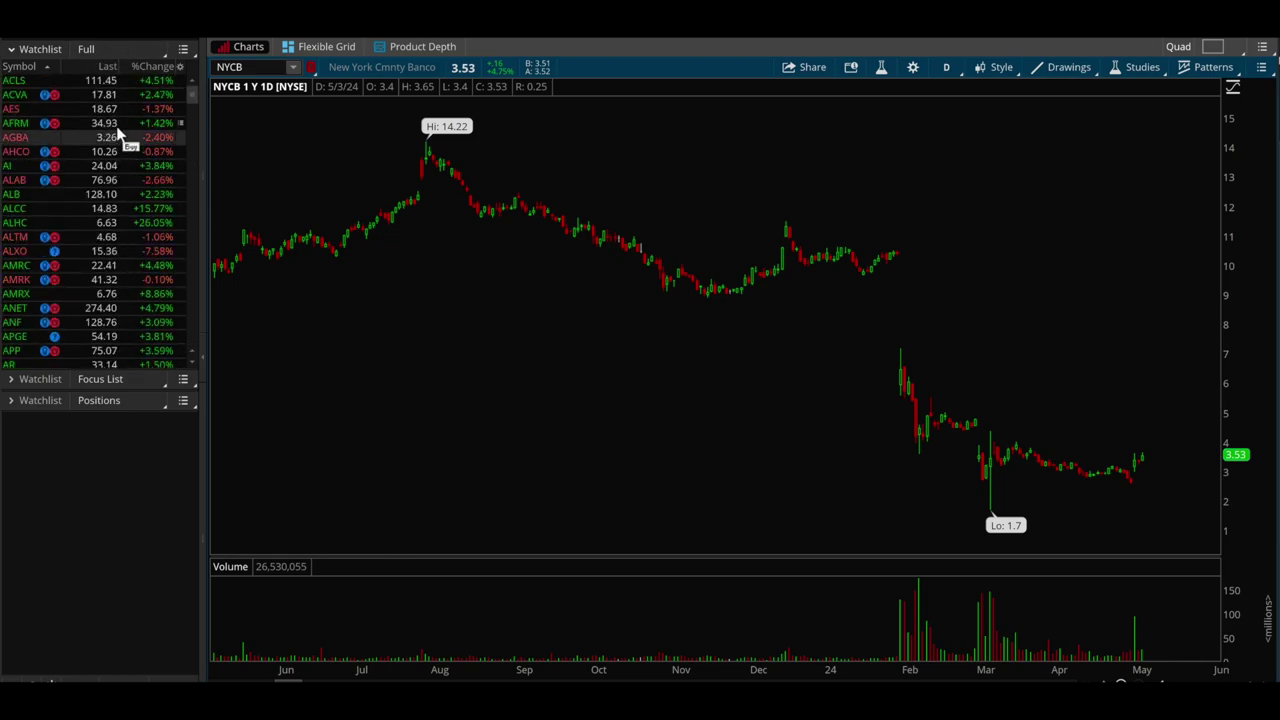
{"action": "scroll", "coordinate": [118, 150], "scroll_direction": "down", "scroll_amount": 15}
{"action": "scroll", "coordinate": [126, 206], "scroll_direction": "down", "scroll_amount": 20}
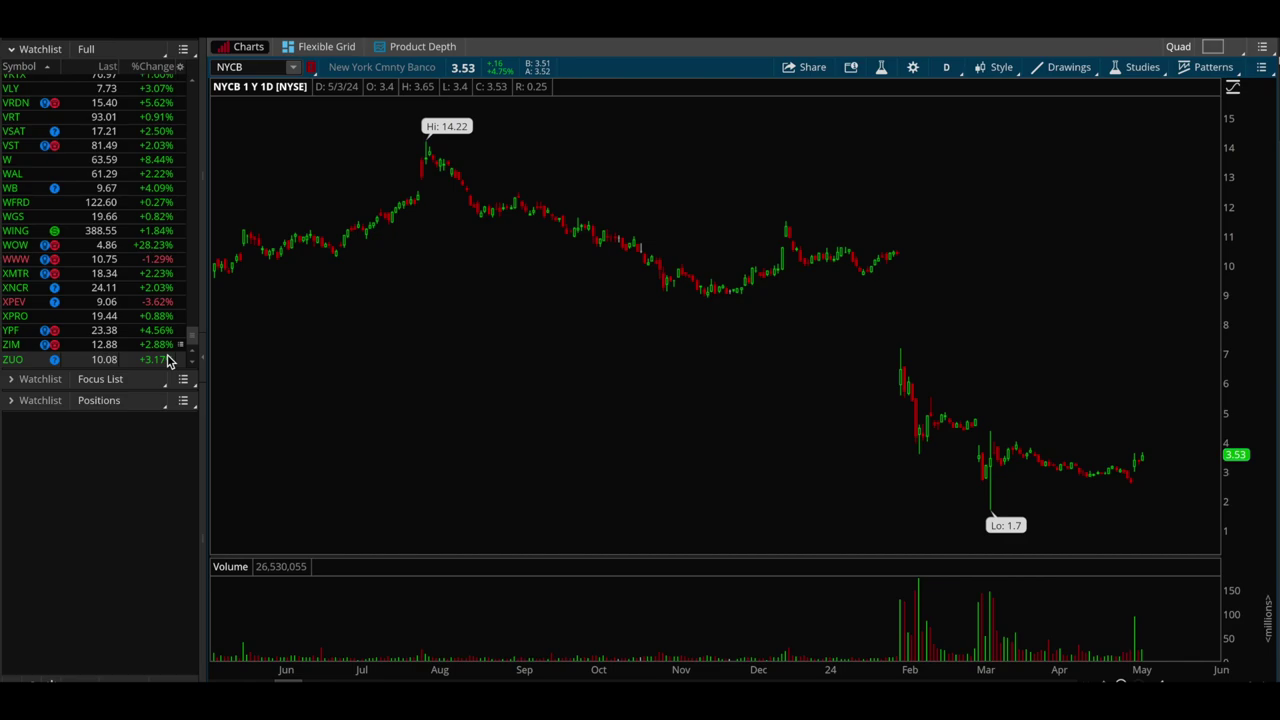
Step: Load YPF's 1-year daily chart from the Full watchlist
{"action": "left_click", "coordinate": [256, 71]}
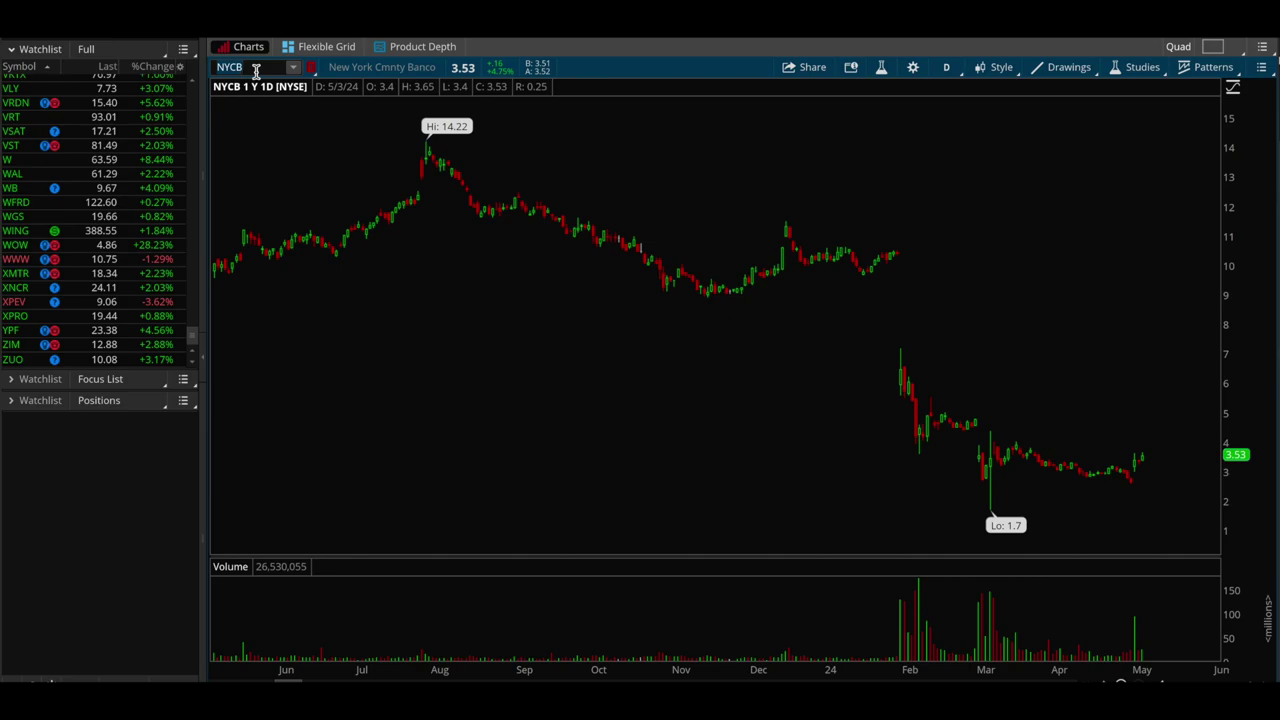
{"action": "scroll", "coordinate": [122, 153], "scroll_direction": "up", "scroll_amount": 20}
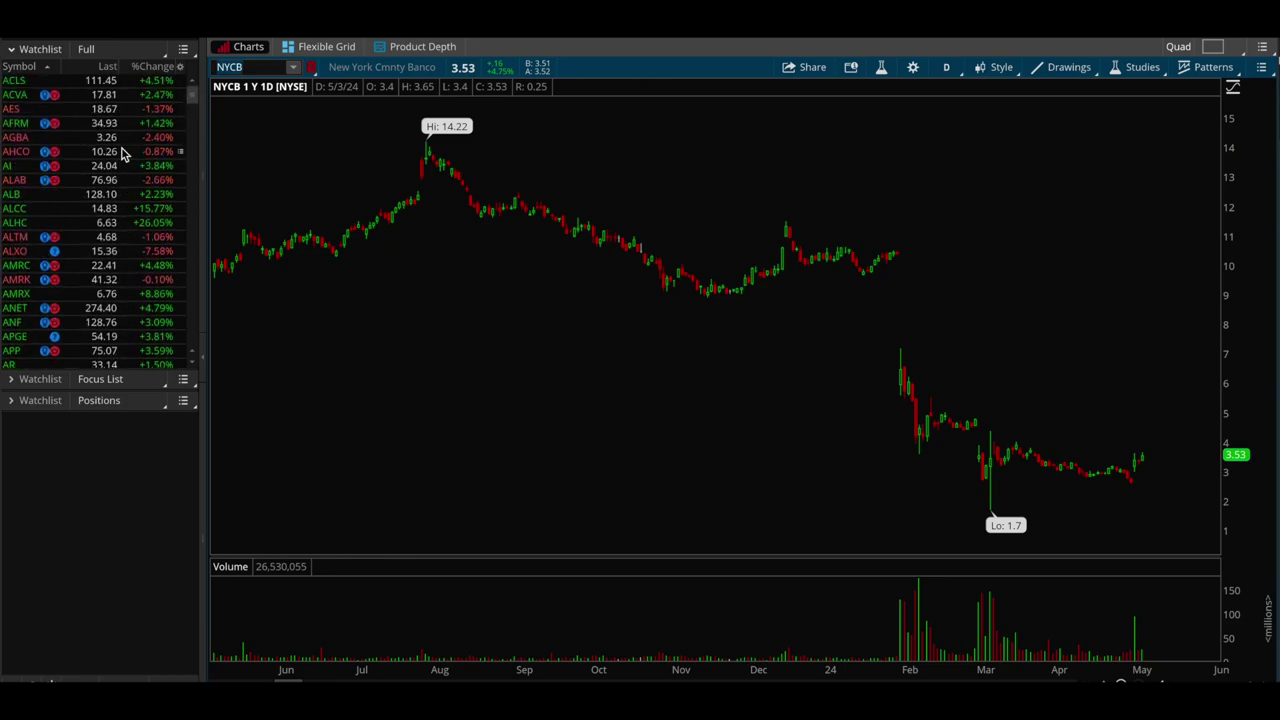
{"action": "scroll", "coordinate": [122, 153], "scroll_direction": "down", "scroll_amount": 20}
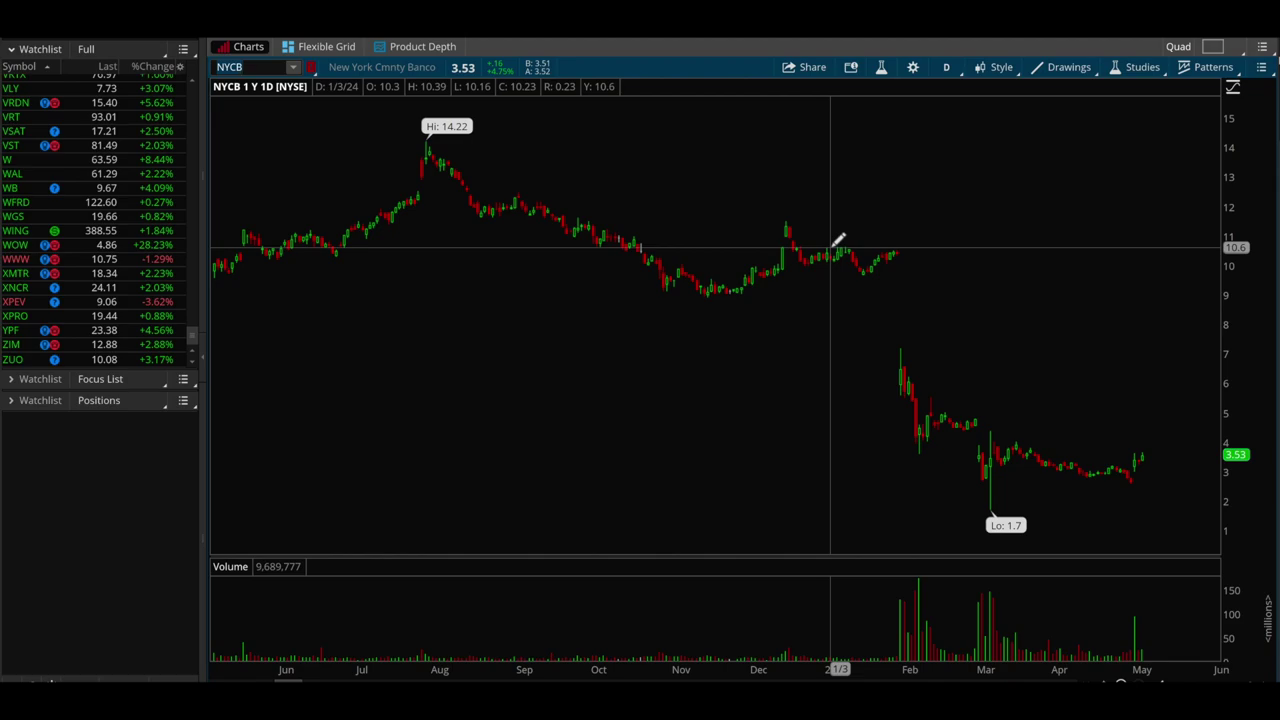
{"action": "scroll", "coordinate": [124, 178], "scroll_direction": "up", "scroll_amount": 15}
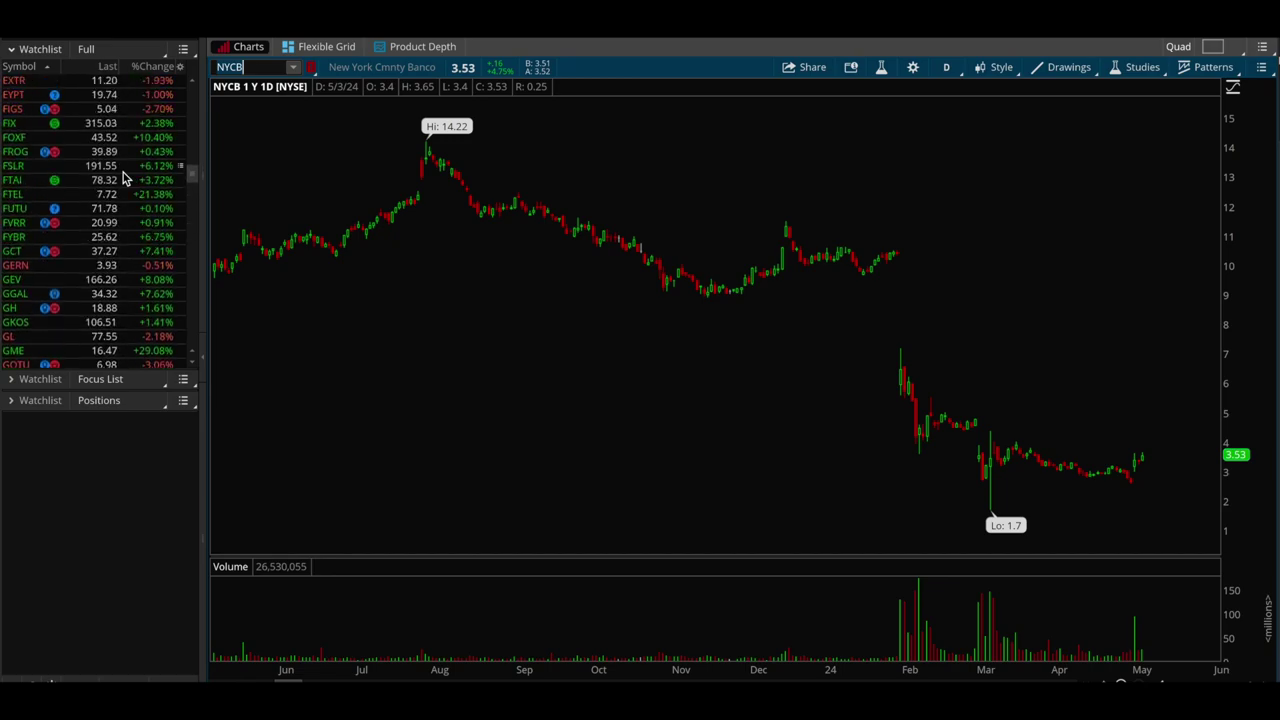
{"action": "scroll", "coordinate": [124, 178], "scroll_direction": "up", "scroll_amount": 10}
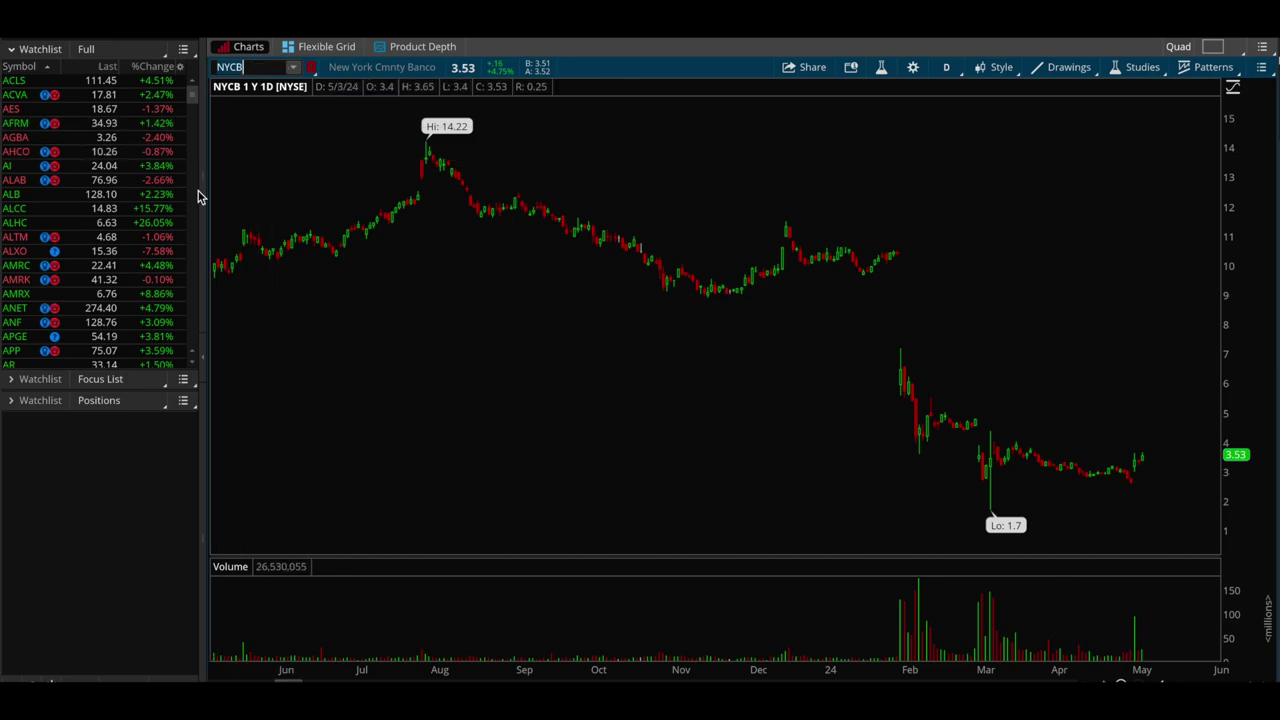
{"action": "scroll", "coordinate": [120, 283], "scroll_direction": "down", "scroll_amount": 15}
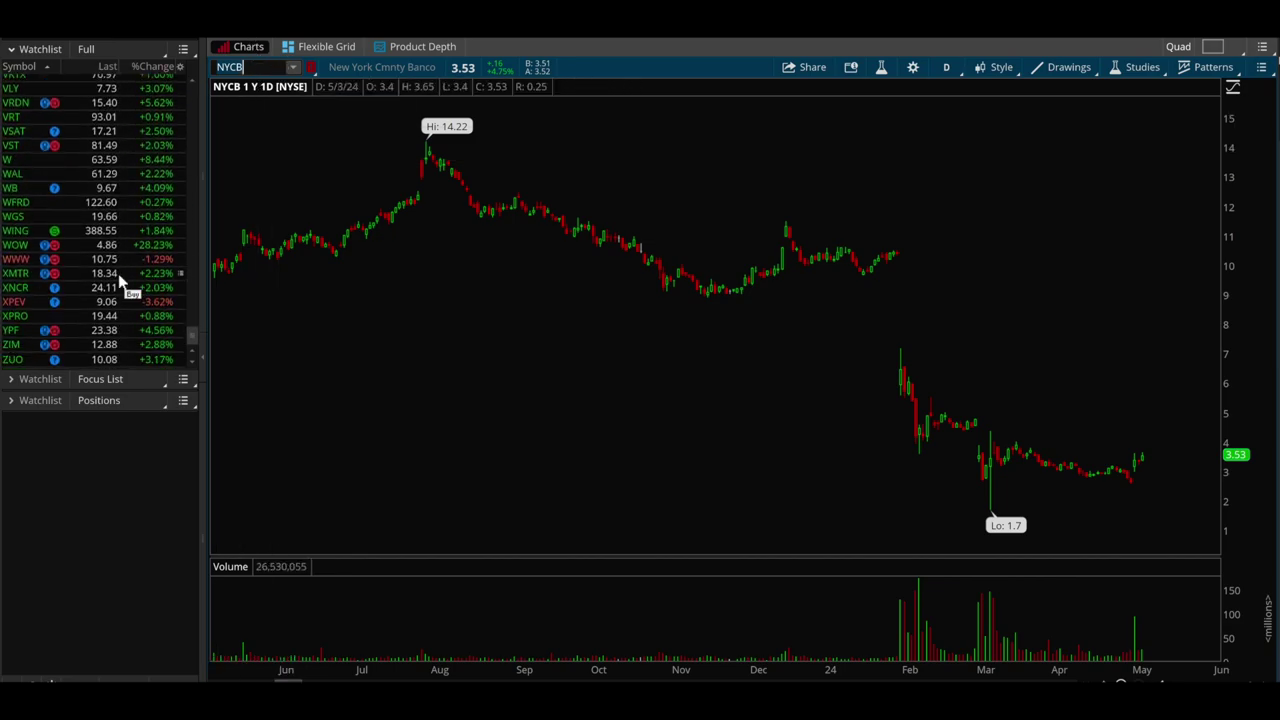
{"action": "left_click", "coordinate": [152, 330]}
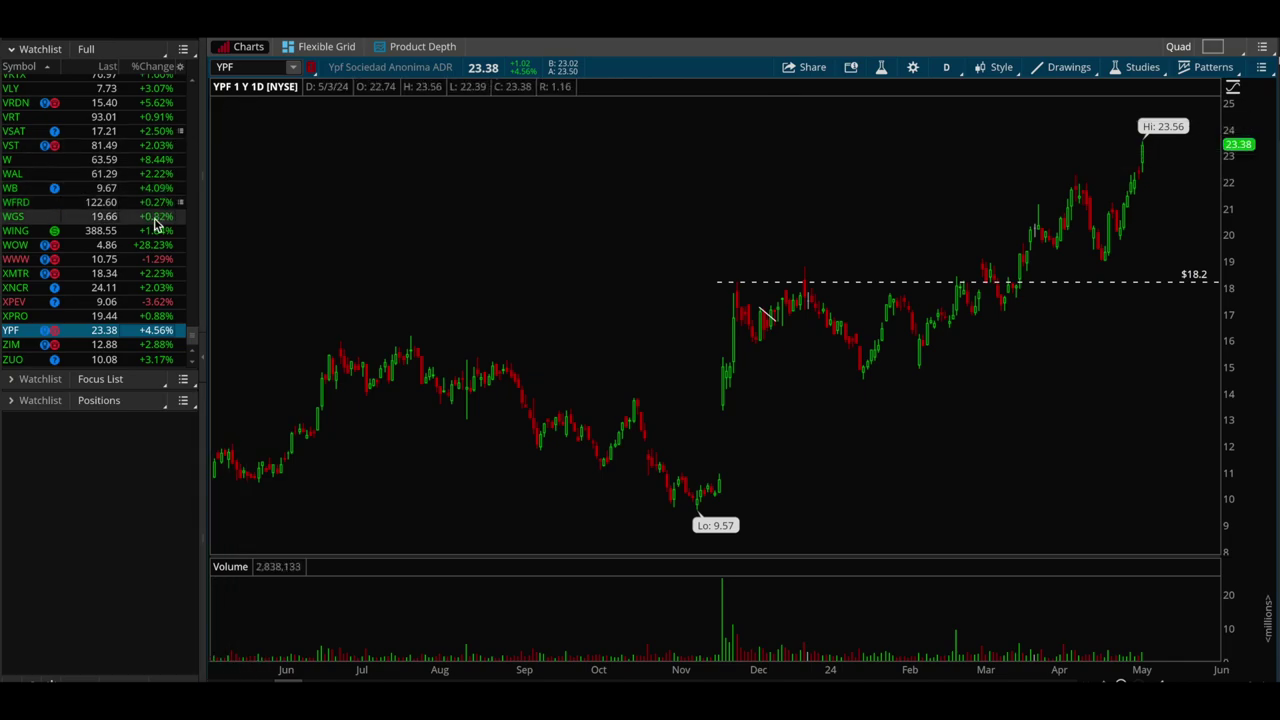
Step: Chart ZUO, then step up through ZIM, XPRO, XMTR, WWW and WOW to WING
{"action": "scroll", "coordinate": [149, 251], "scroll_direction": "down", "scroll_amount": 3}
{"action": "scroll", "coordinate": [149, 251], "scroll_direction": "up", "scroll_amount": 3}
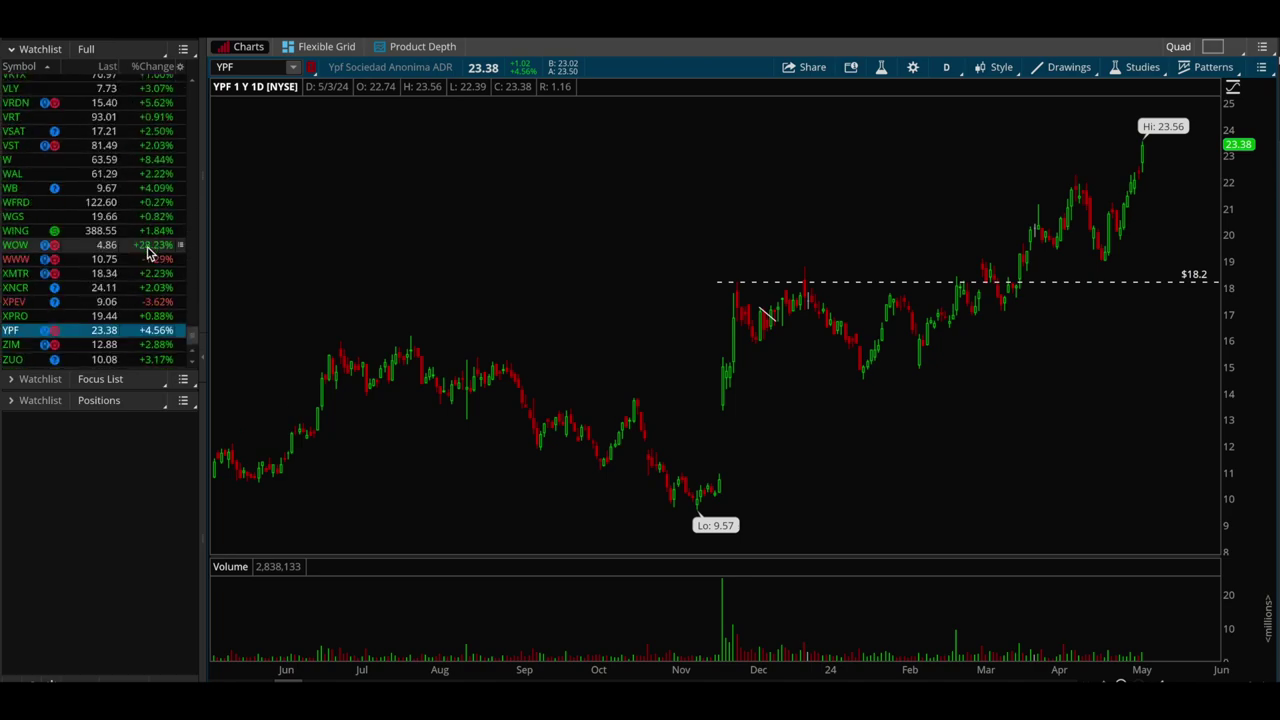
{"action": "left_click", "coordinate": [174, 359]}
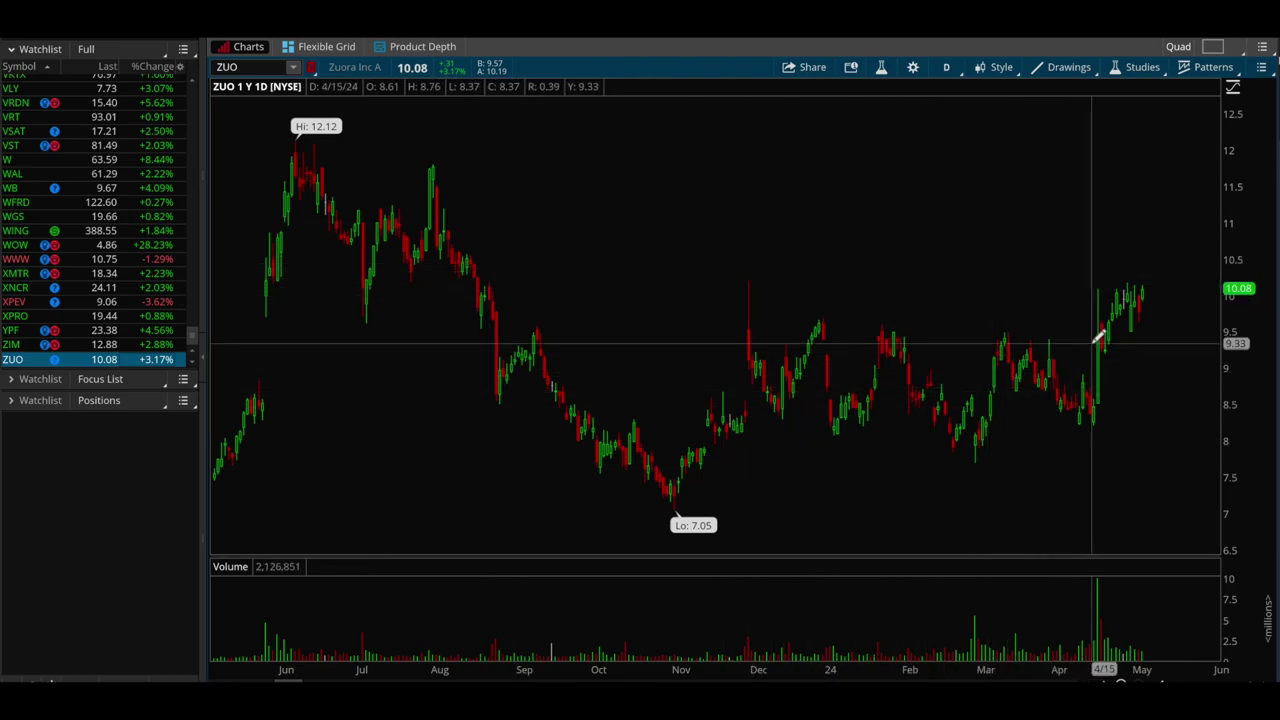
{"action": "key", "text": "Up"}
{"action": "key", "text": "Up"}
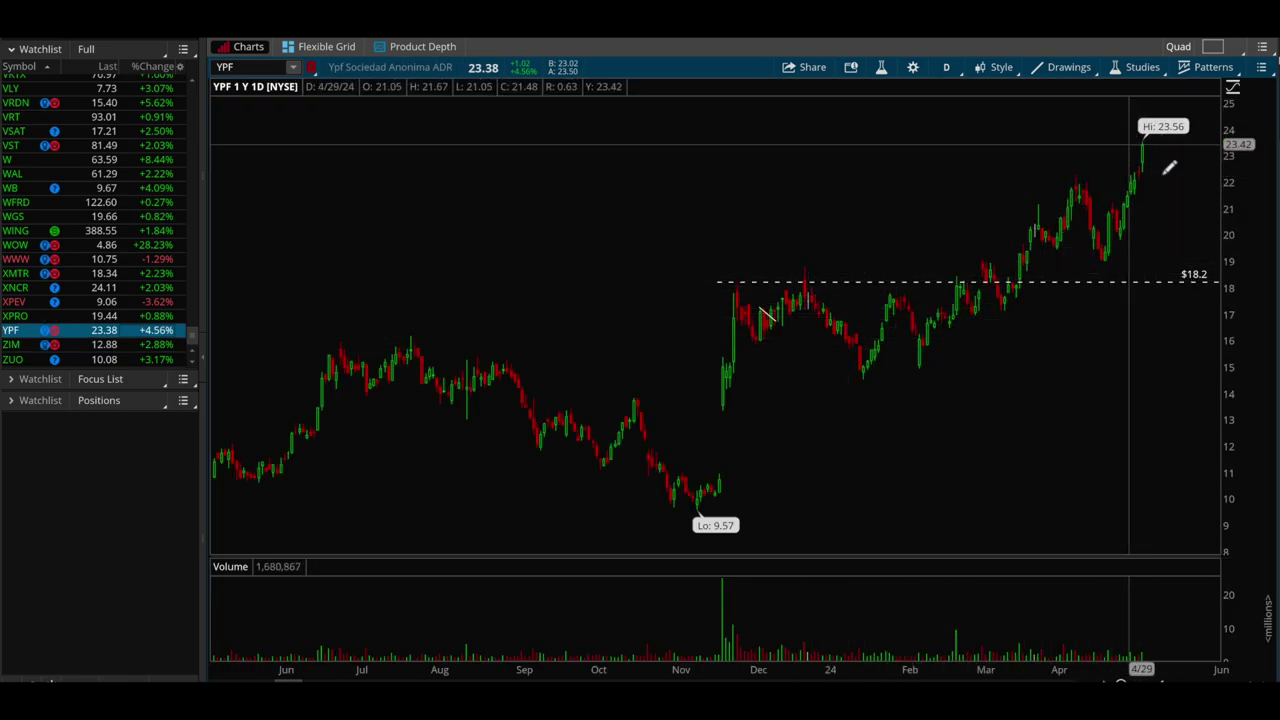
{"action": "key", "text": "Up"}
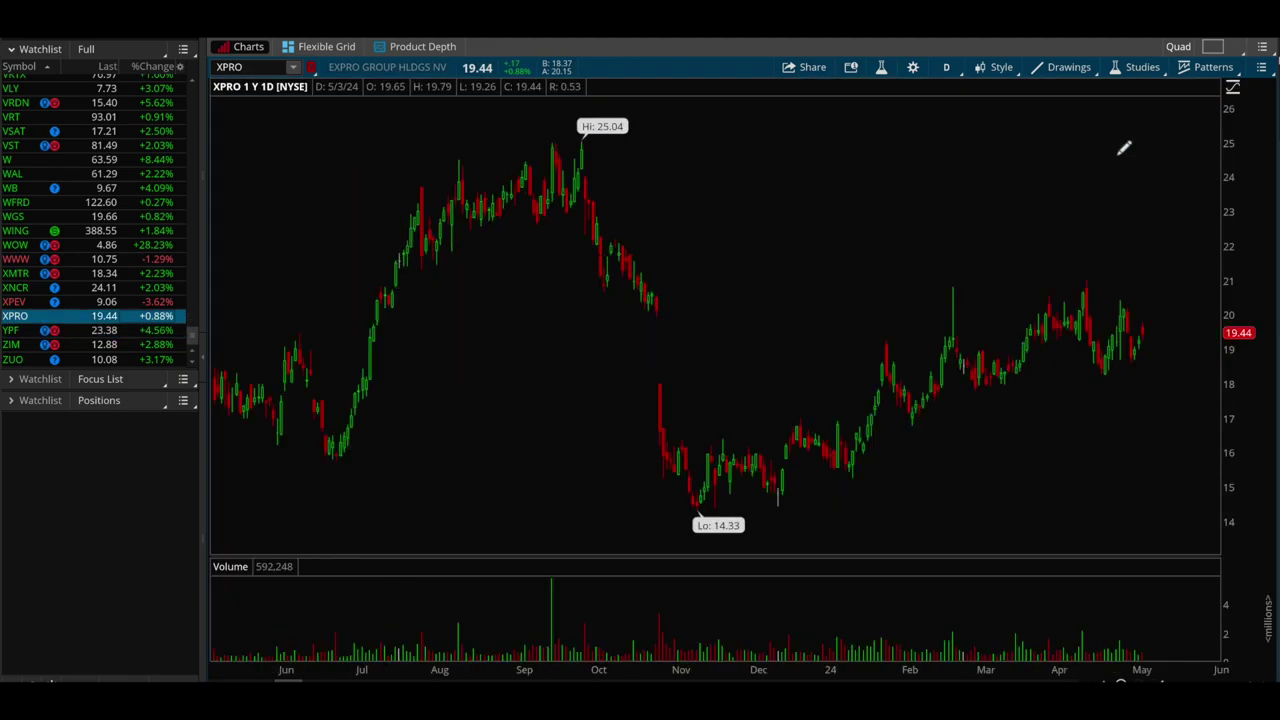
{"action": "key", "text": "Up"}
{"action": "key", "text": "Up"}
{"action": "key", "text": "Up"}
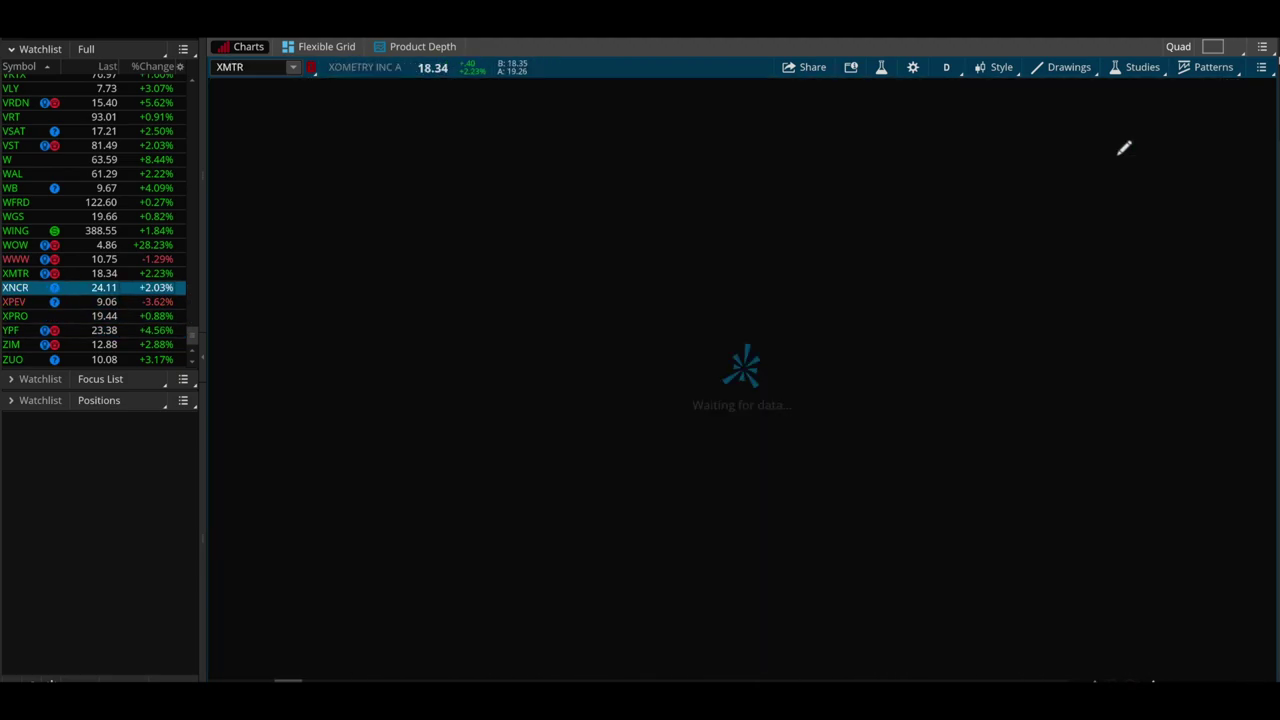
{"action": "key", "text": "Up"}
{"action": "key", "text": "Up"}
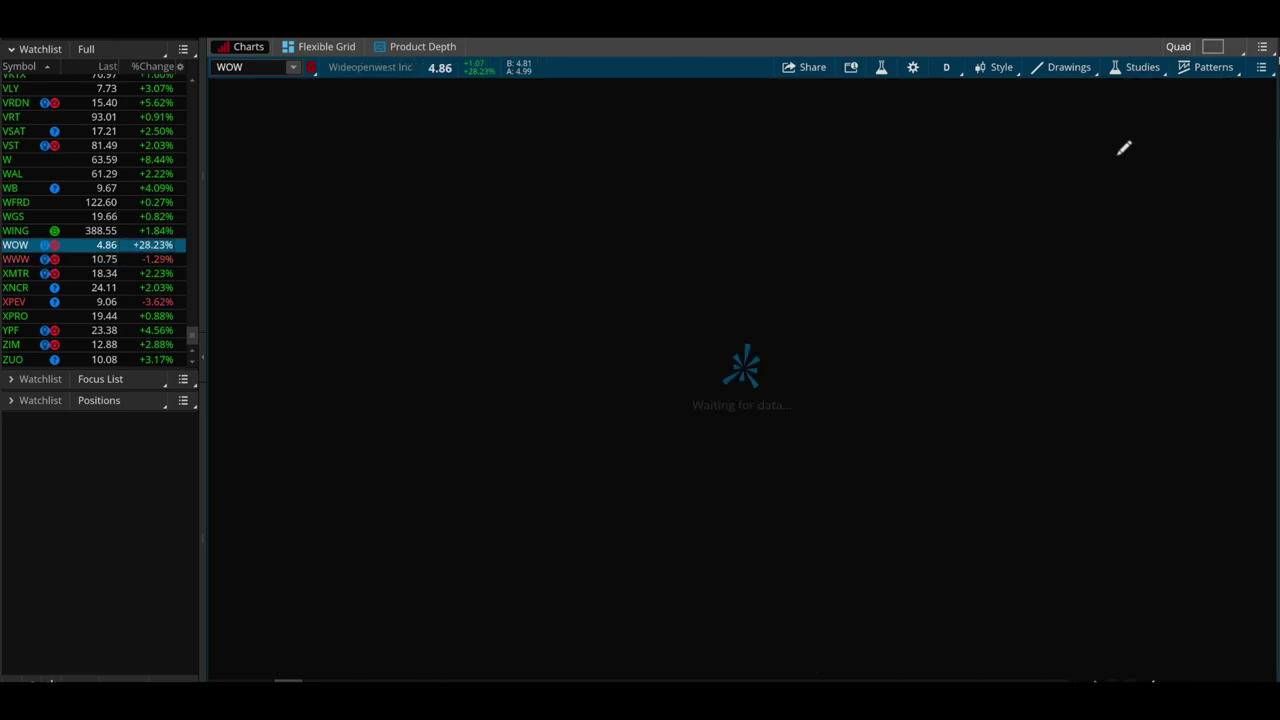
{"action": "key", "text": "Up"}
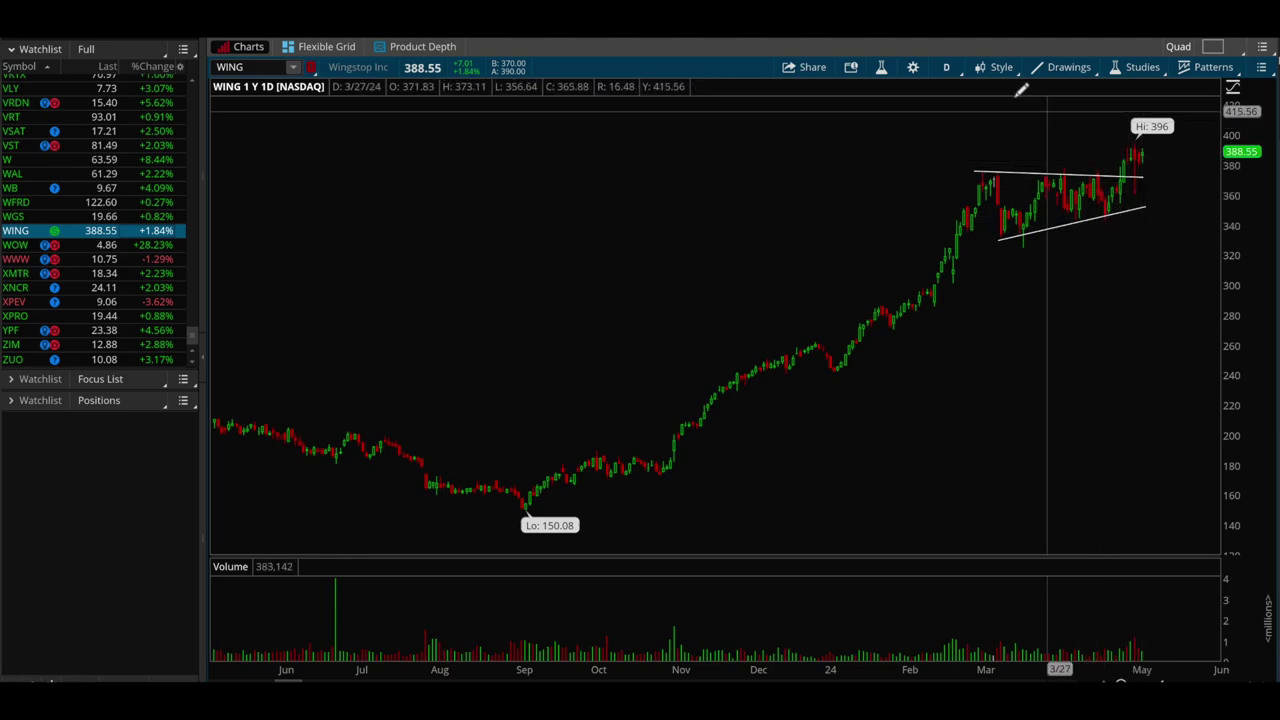
Step: Draw a short trendline across WING's latest highs
{"action": "left_click", "coordinate": [1127, 143]}
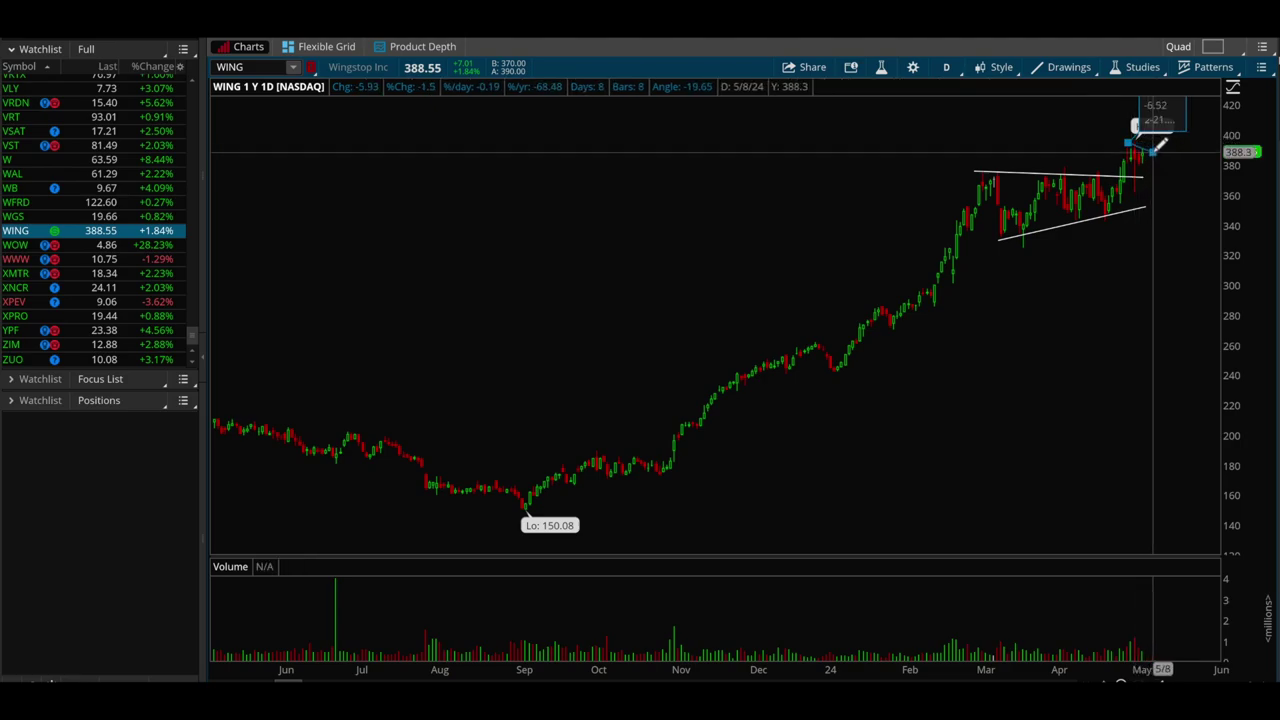
{"action": "left_click", "coordinate": [1157, 148]}
{"action": "scroll", "coordinate": [645, 390], "scroll_direction": "up", "scroll_amount": 3}
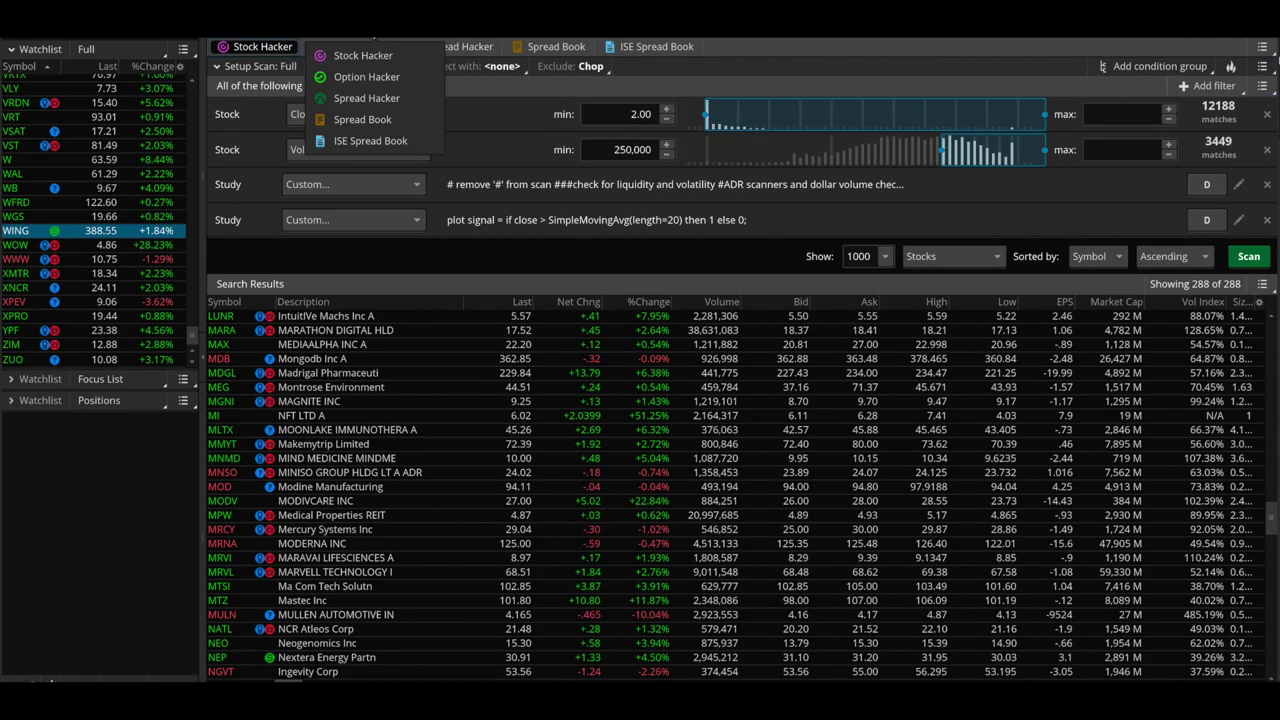
Step: Load the saved 4% scan query in Stock Hacker
{"action": "left_click", "coordinate": [1262, 66]}
{"action": "mouse_move", "coordinate": [1148, 106]}
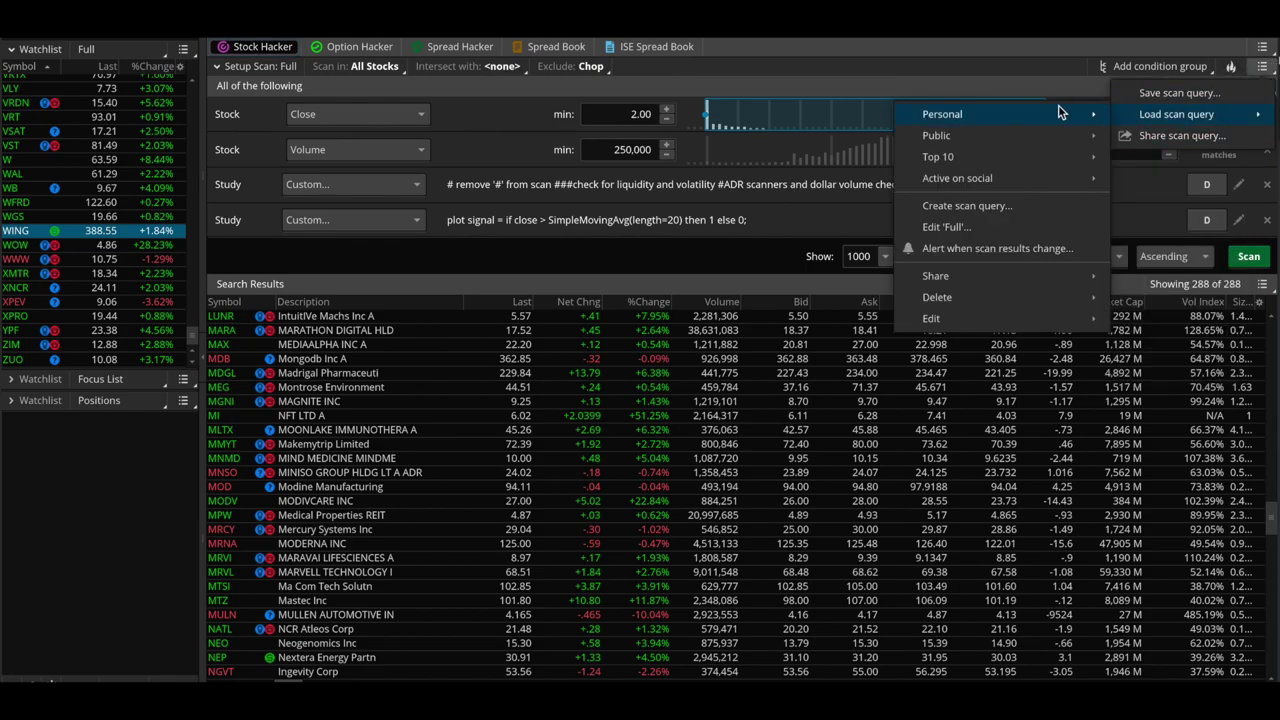
{"action": "mouse_move", "coordinate": [1090, 116]}
{"action": "left_click", "coordinate": [1147, 243]}
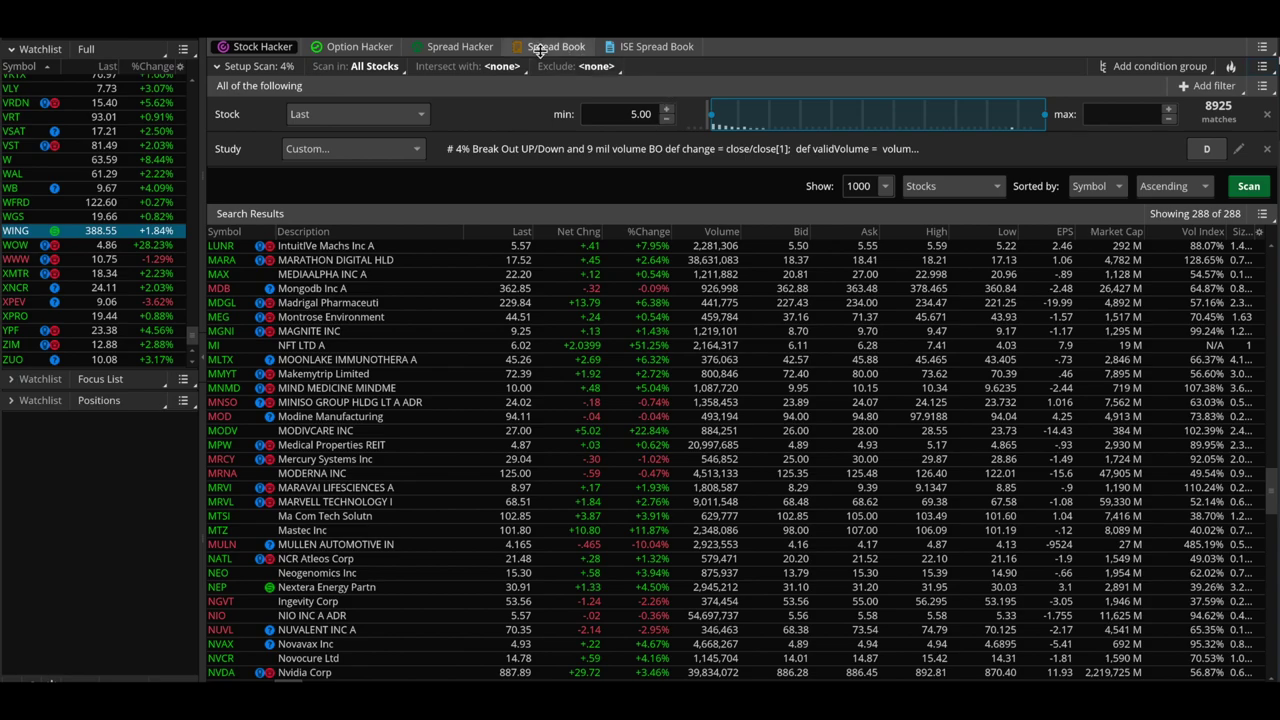
Step: Switch the watchlist to the Personal 4% list
{"action": "left_click", "coordinate": [120, 58]}
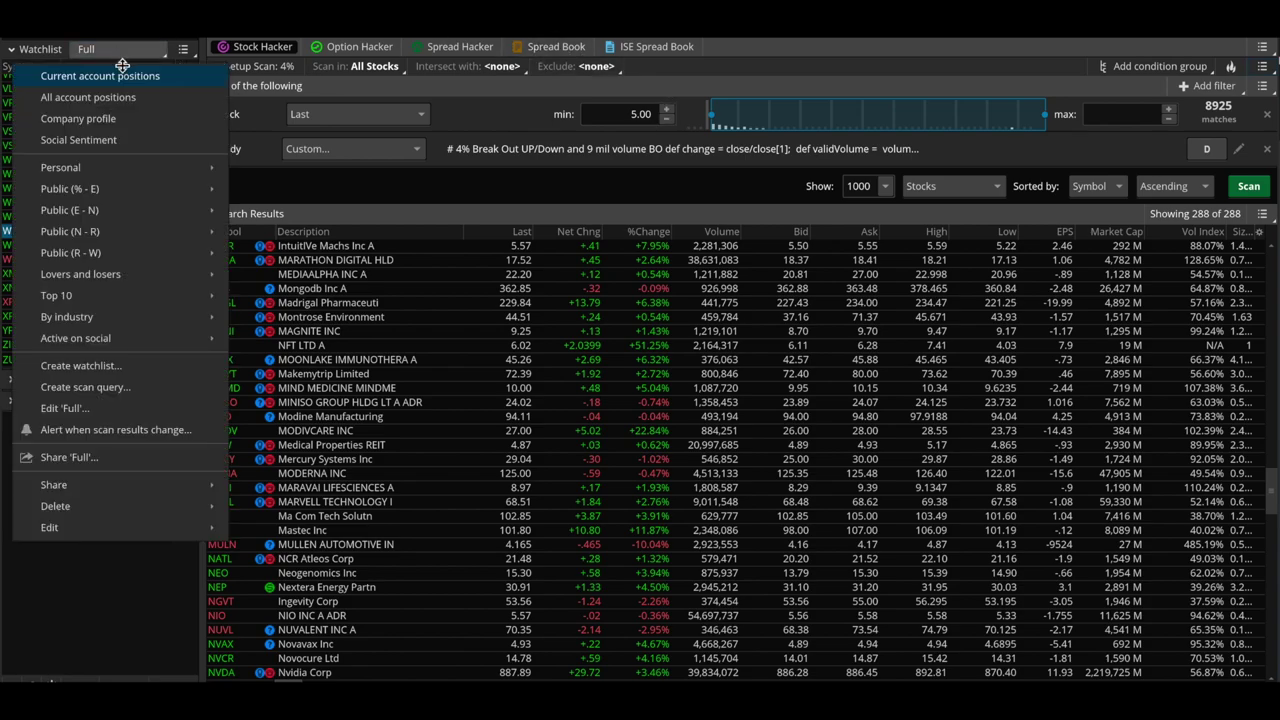
{"action": "mouse_move", "coordinate": [211, 164]}
{"action": "left_click", "coordinate": [303, 299]}
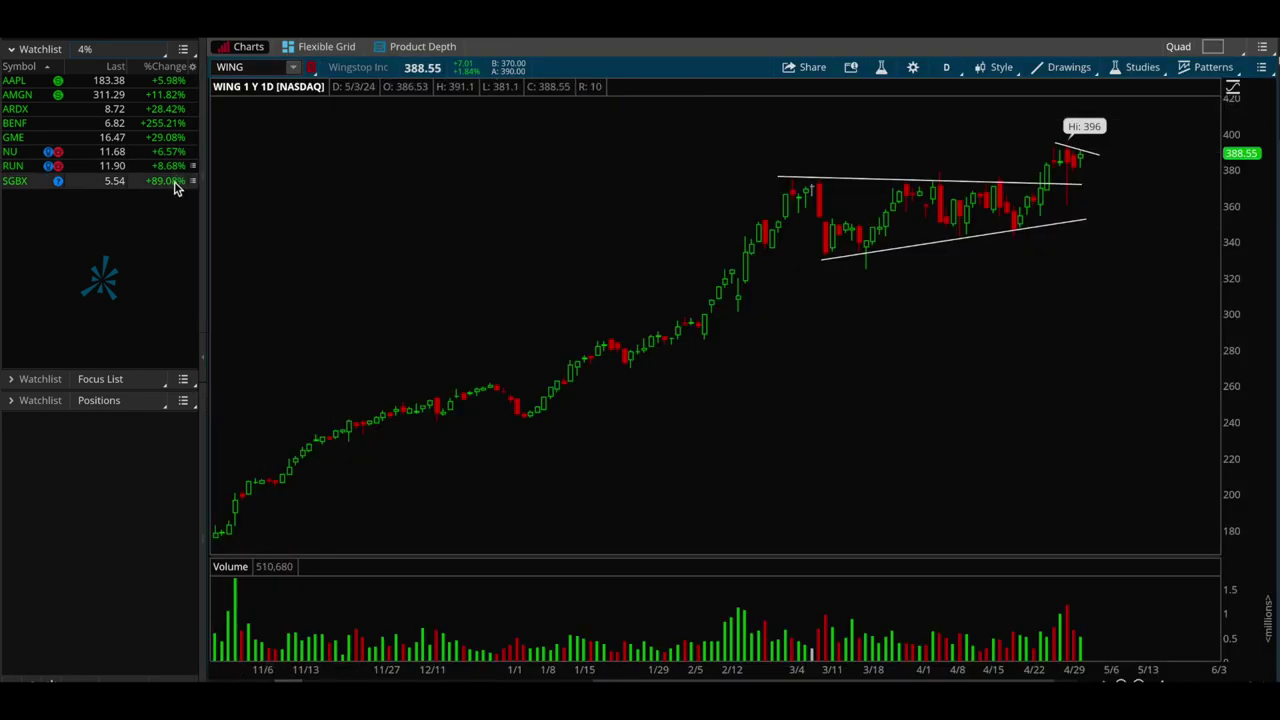
Step: Chart SGBX zoomed to December–May, then chart RUN and cancel a trendline at its December high
{"action": "left_click", "coordinate": [174, 188]}
{"action": "left_click_drag", "start_coordinate": [1168, 318], "coordinate": [700, 294]}
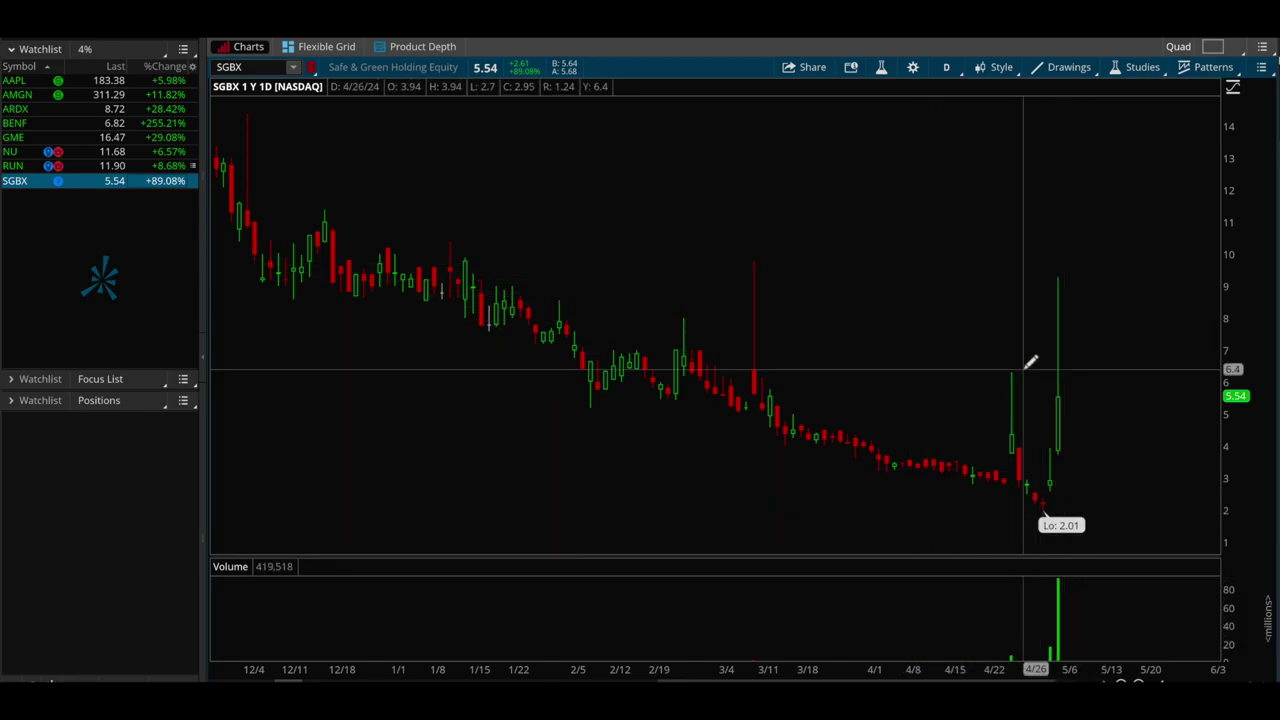
{"action": "scroll", "coordinate": [1137, 681], "scroll_direction": "down", "scroll_amount": 5}
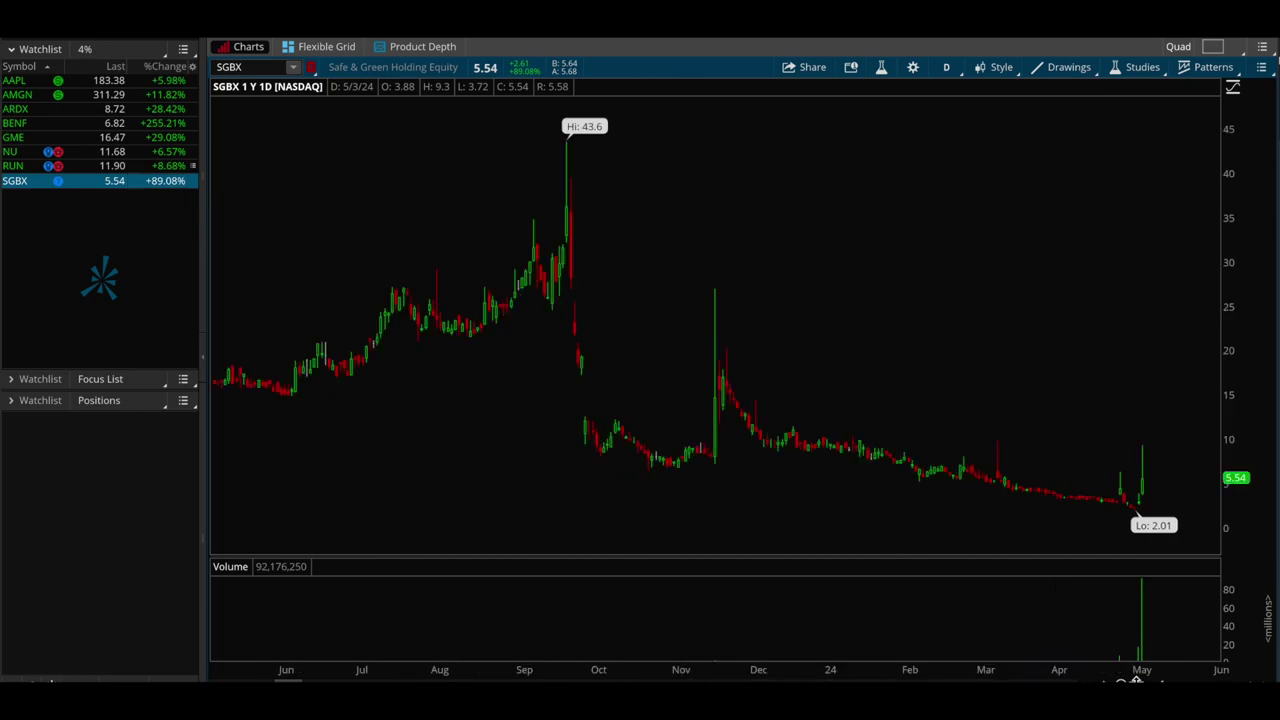
{"action": "scroll", "coordinate": [1182, 343], "scroll_direction": "up", "scroll_amount": 5}
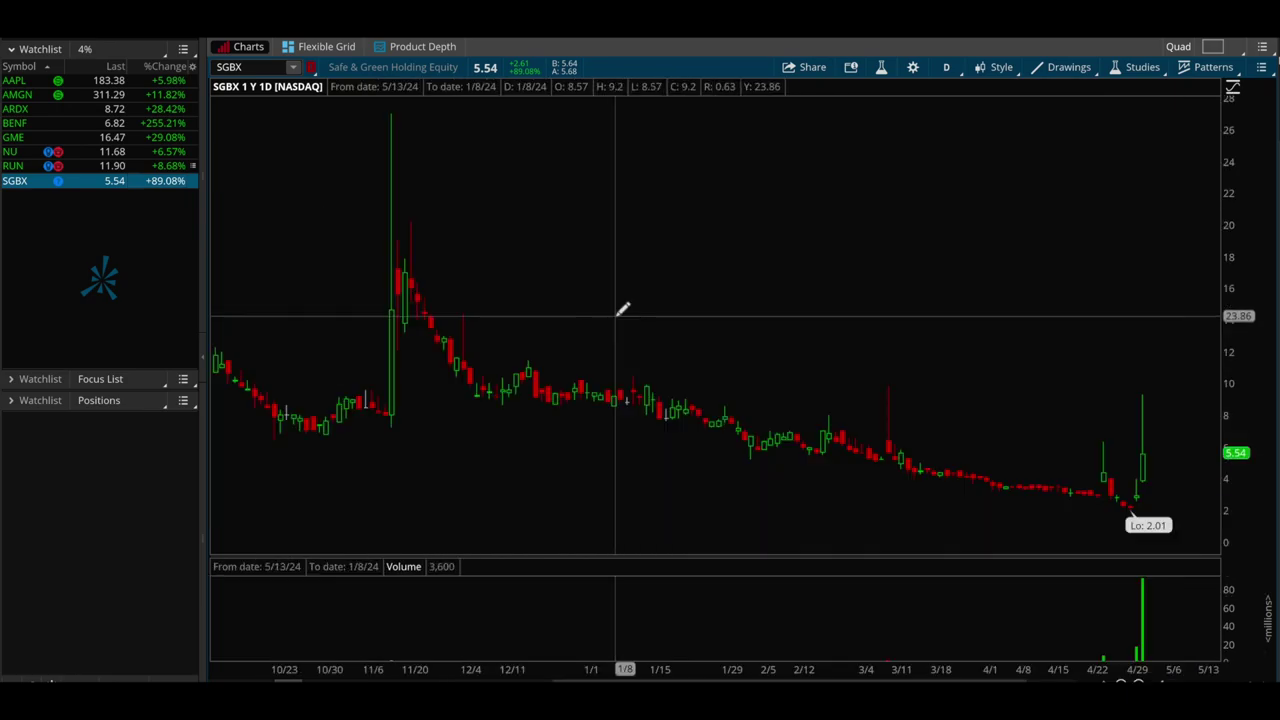
{"action": "left_click", "coordinate": [175, 166]}
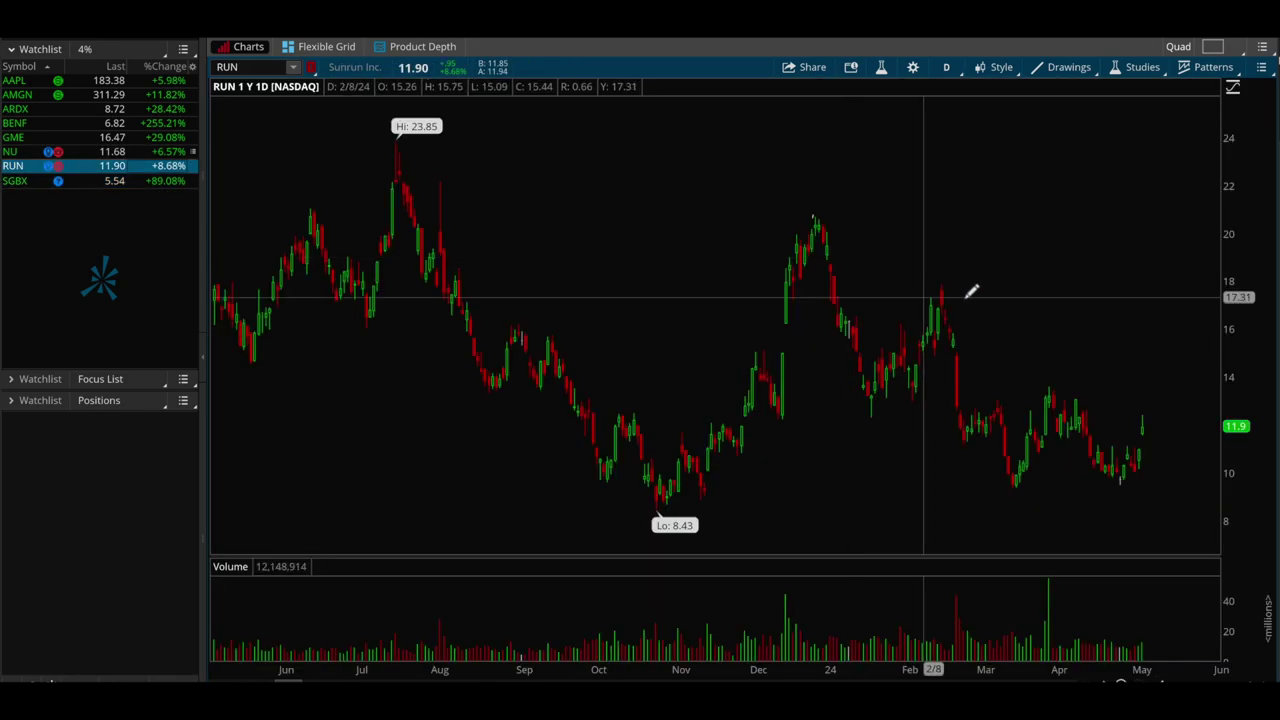
{"action": "left_click", "coordinate": [814, 211]}
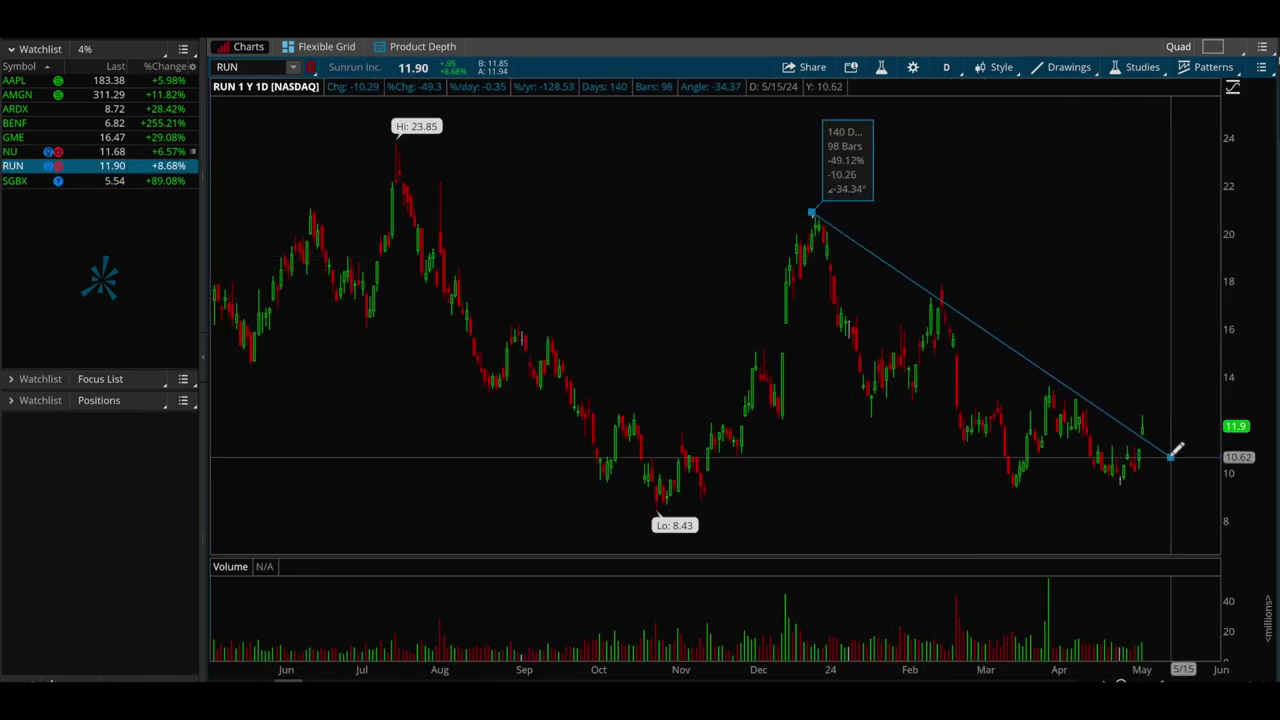
{"action": "left_click", "coordinate": [817, 207]}
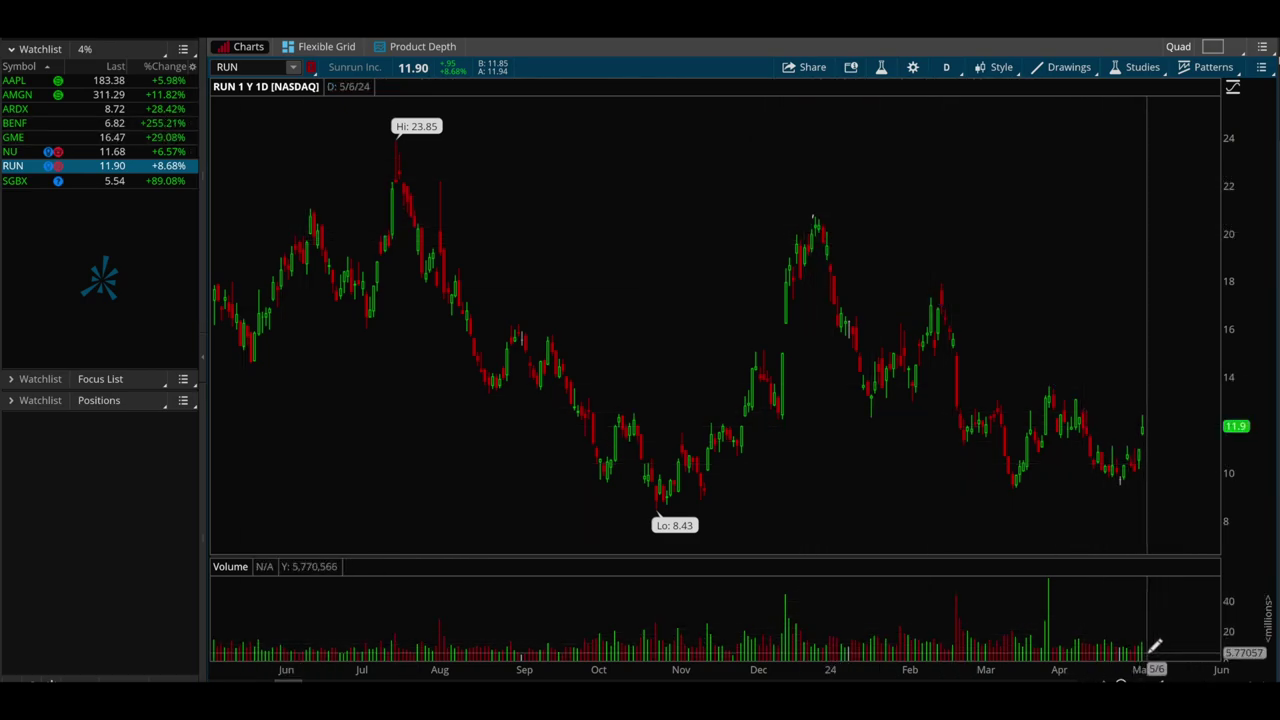
Step: Review NU's recent move, then chart GME, ARDX, BENF, AMGN and AAPL, zooming AAPL to November–June
{"action": "left_click", "coordinate": [162, 152]}
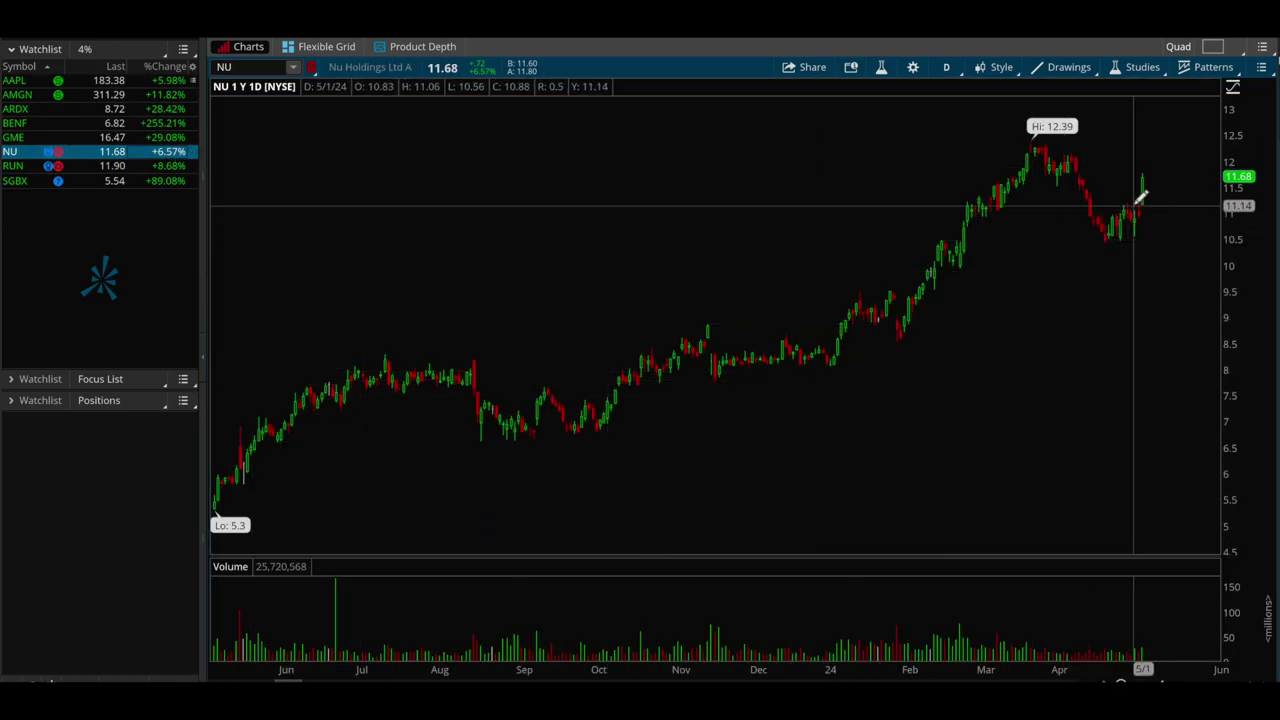
{"action": "left_click_drag", "start_coordinate": [1122, 201], "coordinate": [1145, 206]}
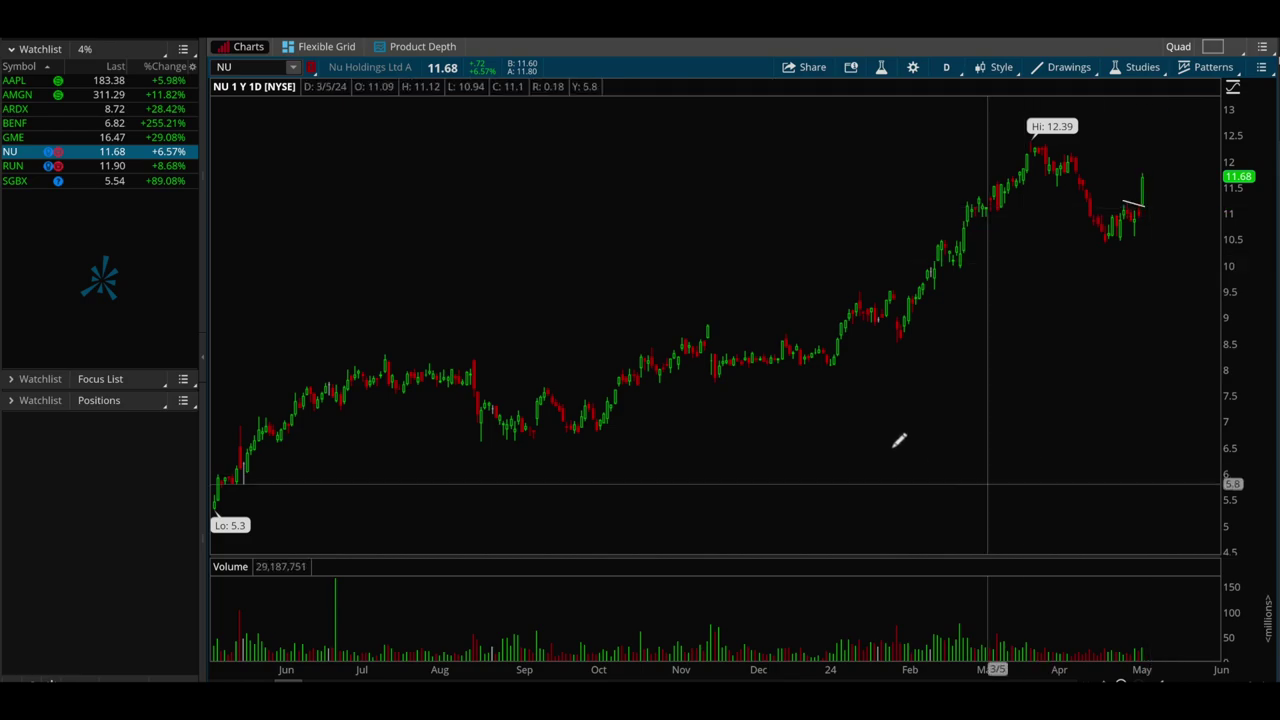
{"action": "left_click", "coordinate": [176, 139]}
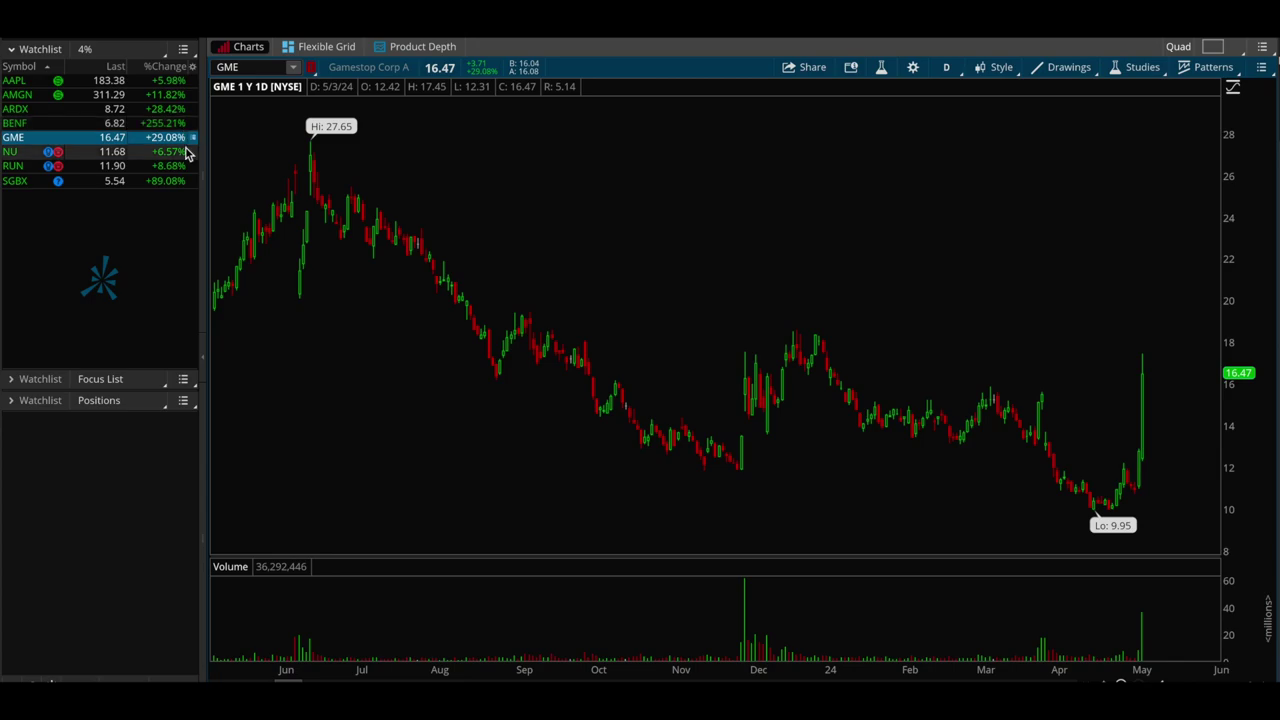
{"action": "left_click", "coordinate": [139, 111]}
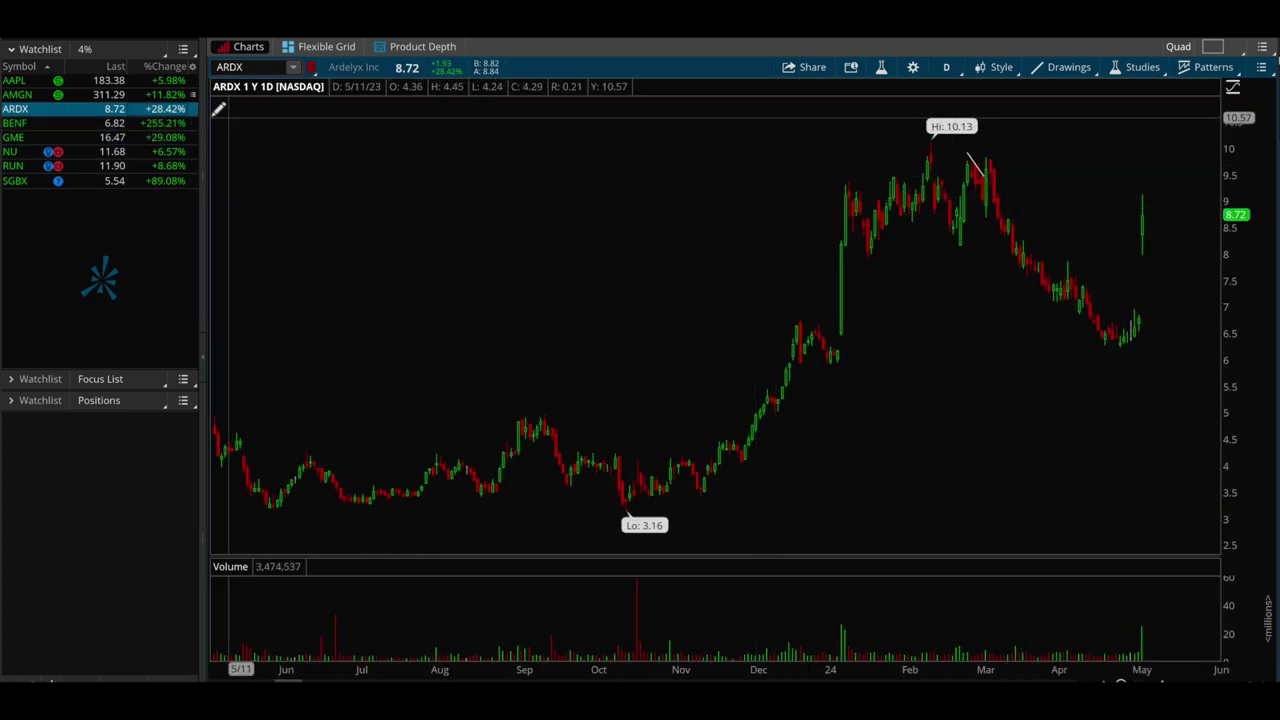
{"action": "left_click", "coordinate": [155, 124]}
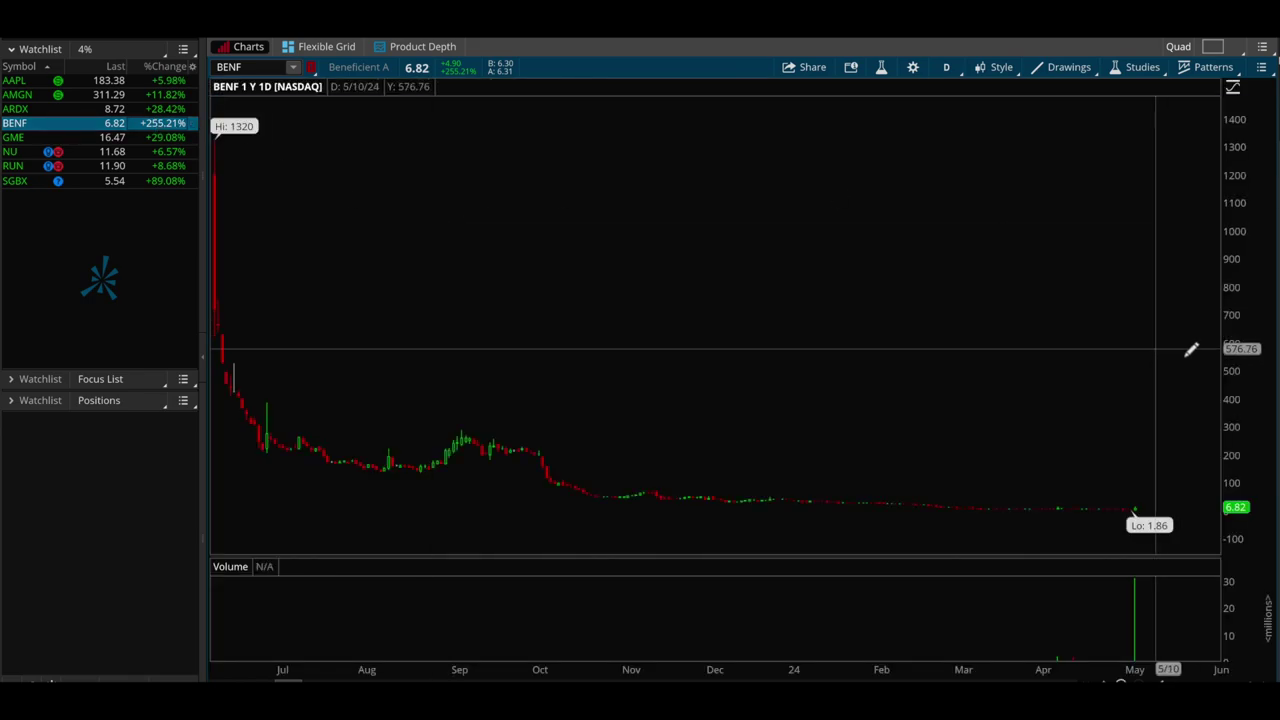
{"action": "scroll", "coordinate": [786, 274], "scroll_direction": "up", "scroll_amount": 4}
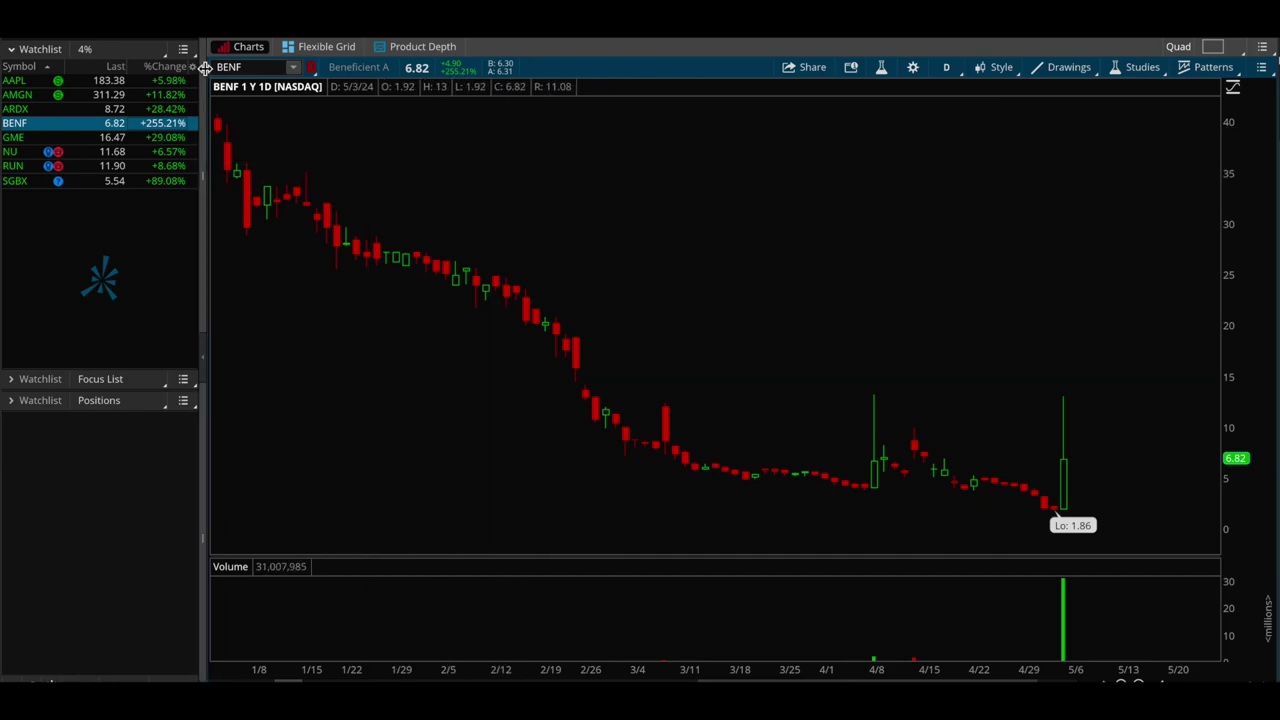
{"action": "left_click", "coordinate": [167, 96]}
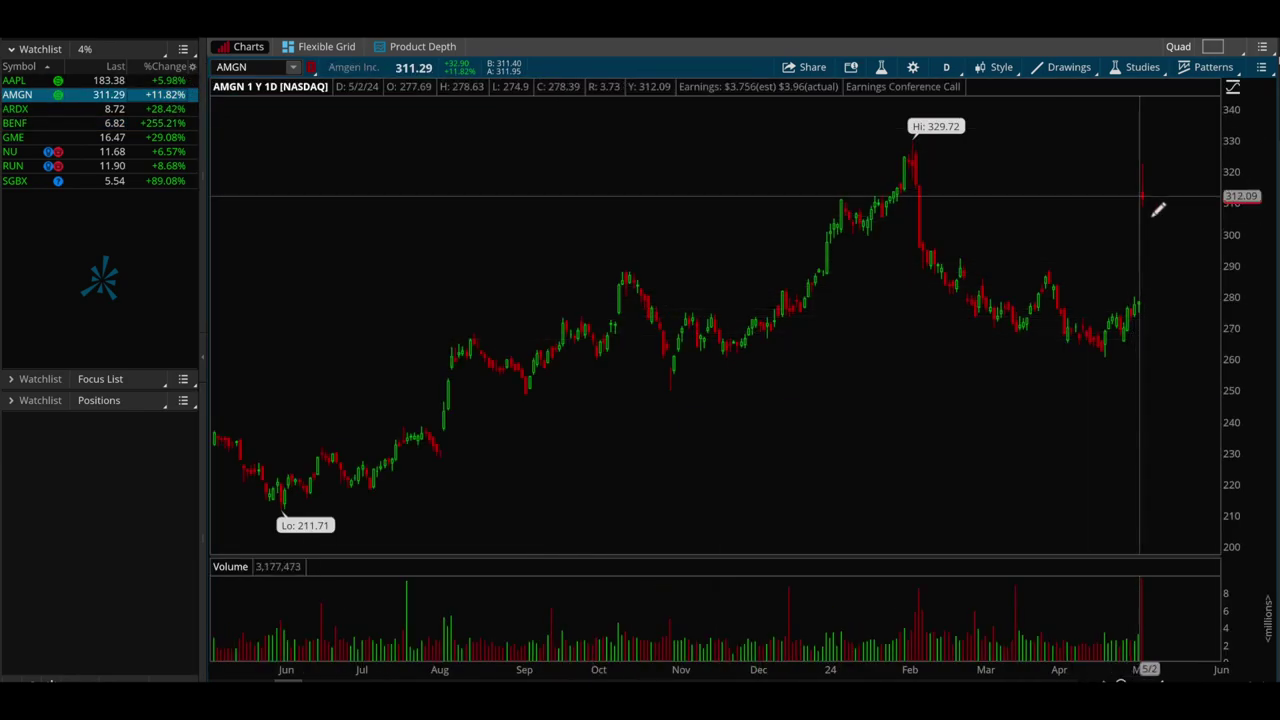
{"action": "left_click", "coordinate": [167, 83]}
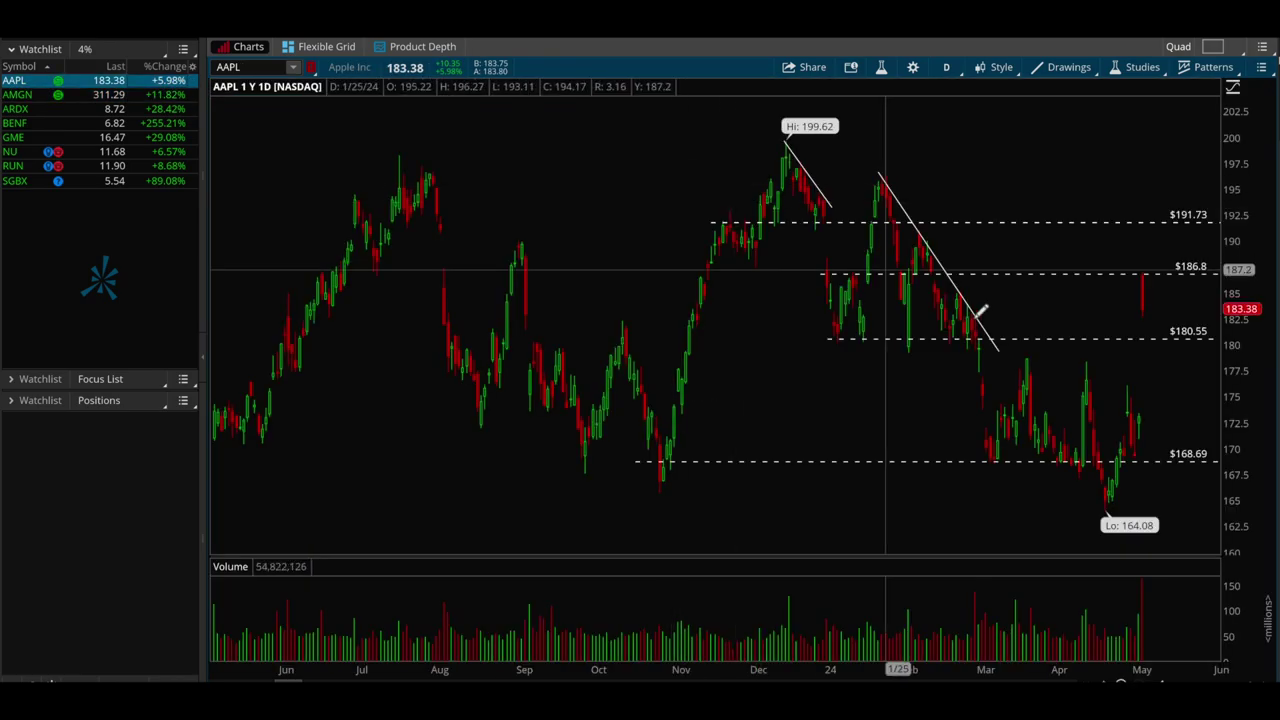
{"action": "left_click_drag", "start_coordinate": [1178, 447], "coordinate": [771, 447]}
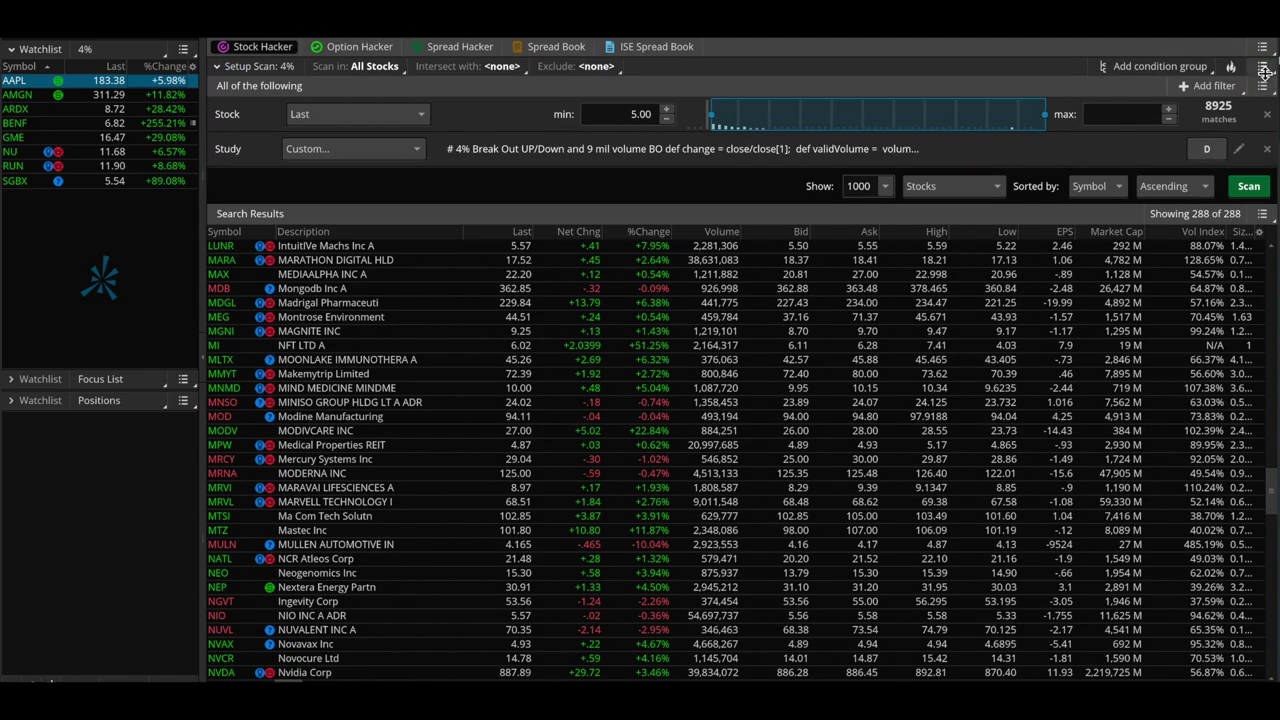
Step: Load the Personal '20% 1 week' scan query from the scan options menu
{"action": "left_click", "coordinate": [1265, 68]}
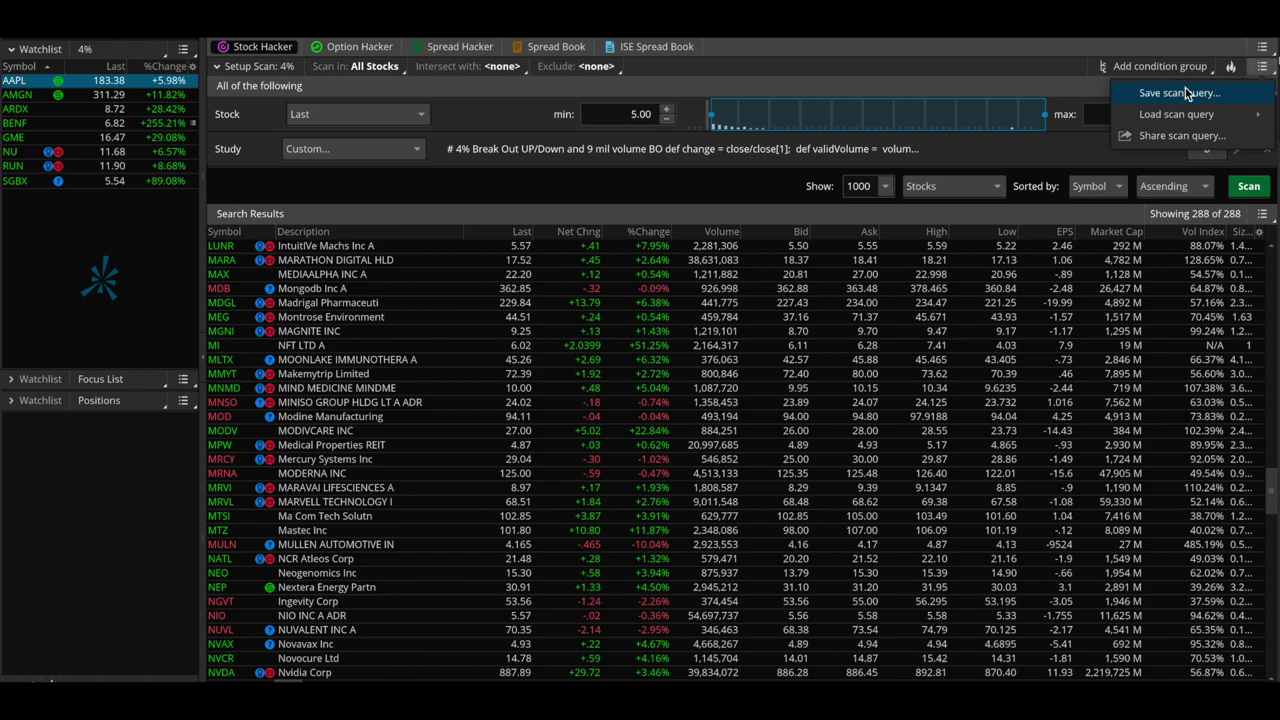
{"action": "mouse_move", "coordinate": [1120, 117]}
{"action": "mouse_move", "coordinate": [1055, 116]}
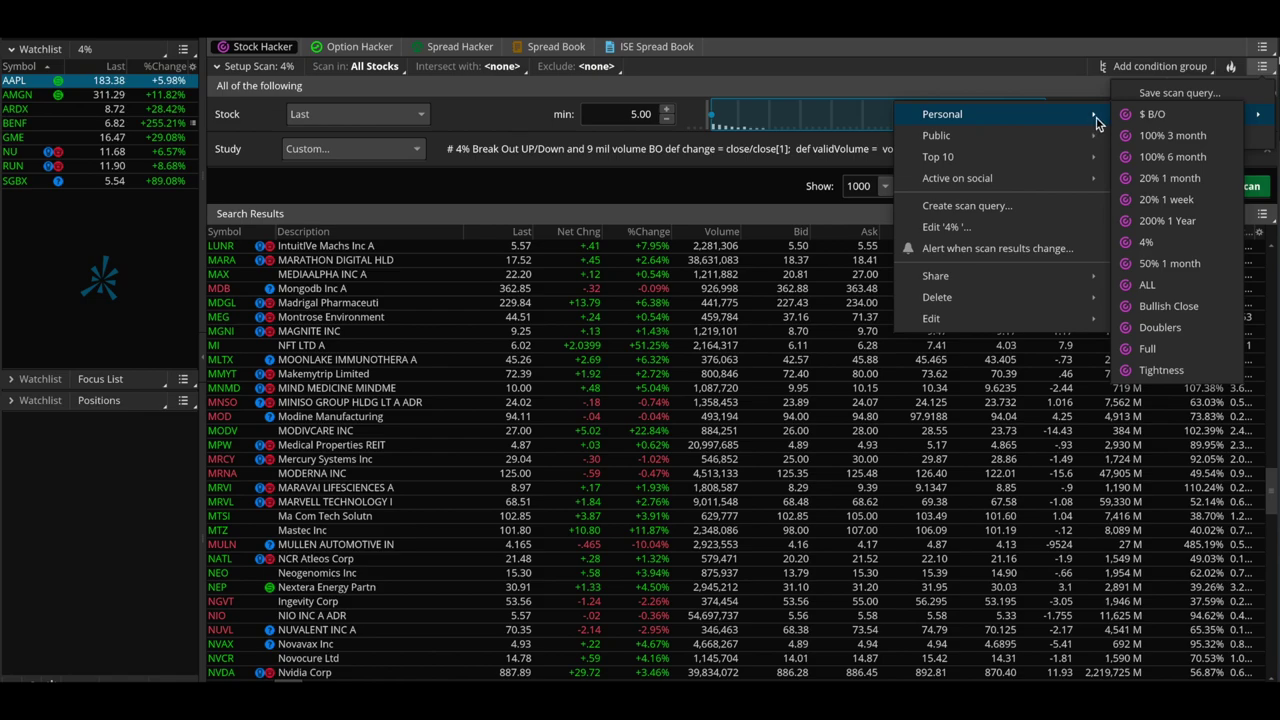
{"action": "left_click", "coordinate": [1170, 199]}
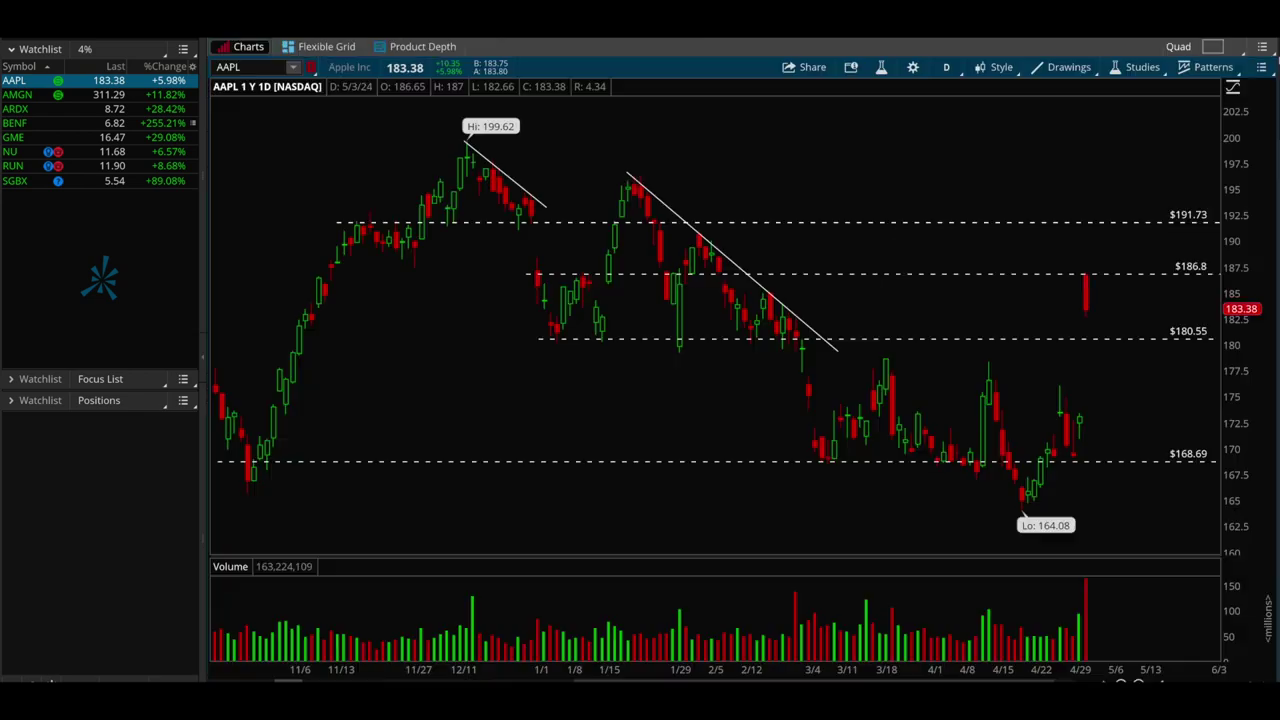
Step: Switch the watchlist to the 20% 1 week list
{"action": "left_click", "coordinate": [110, 49]}
{"action": "mouse_move", "coordinate": [120, 167]}
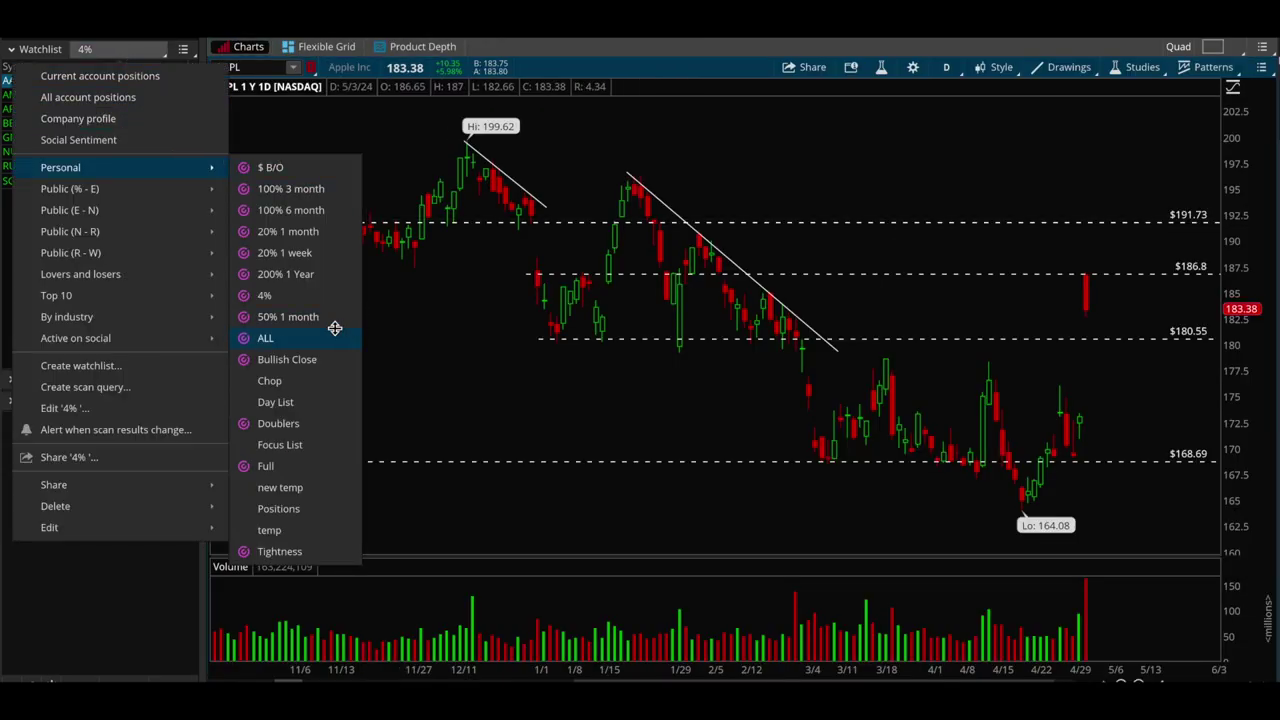
{"action": "left_click", "coordinate": [312, 253]}
Step: Scroll to the bottom of the list and chart ZVZZT
{"action": "scroll", "coordinate": [154, 293], "scroll_direction": "down", "scroll_amount": 10}
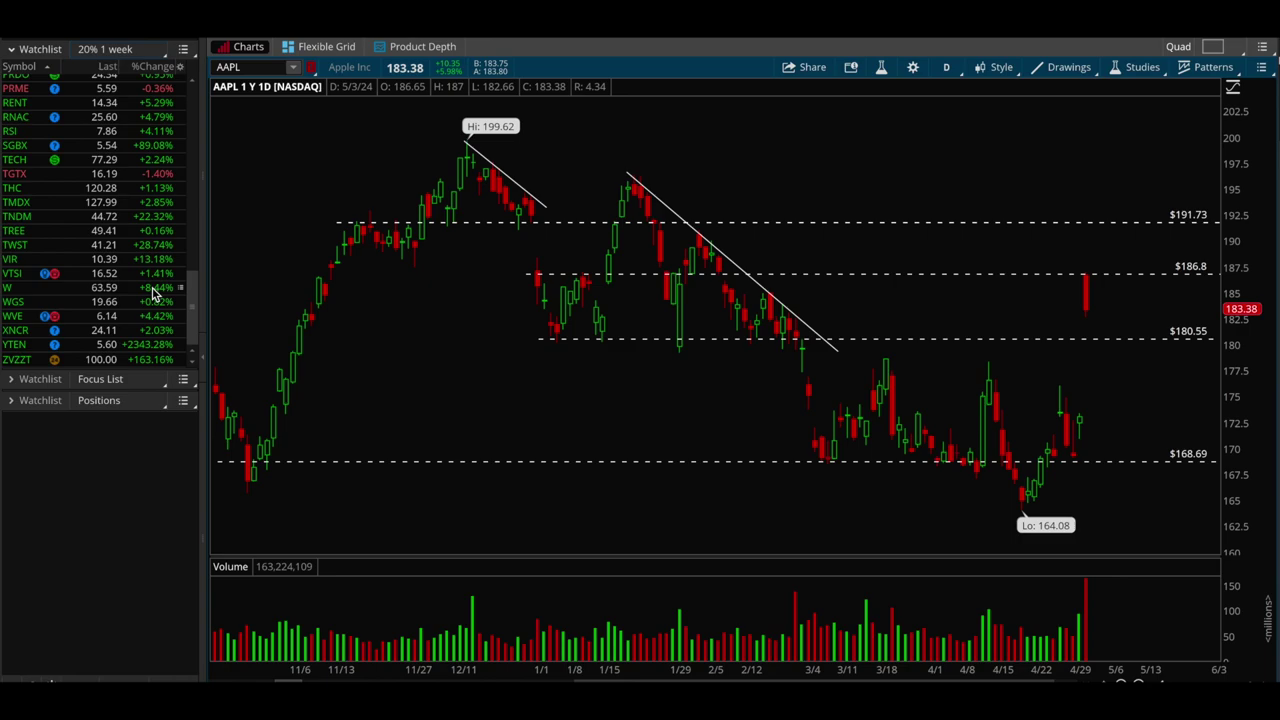
{"action": "scroll", "coordinate": [154, 293], "scroll_direction": "up", "scroll_amount": 10}
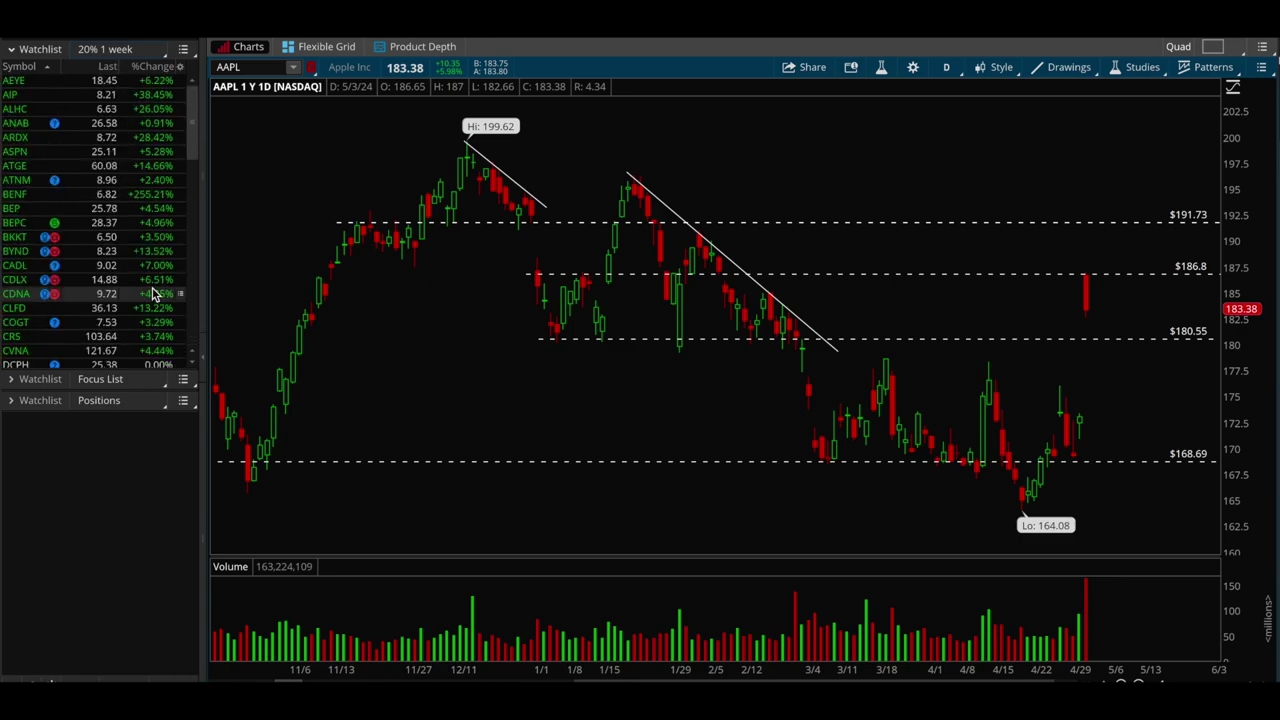
{"action": "scroll", "coordinate": [145, 275], "scroll_direction": "down", "scroll_amount": 10}
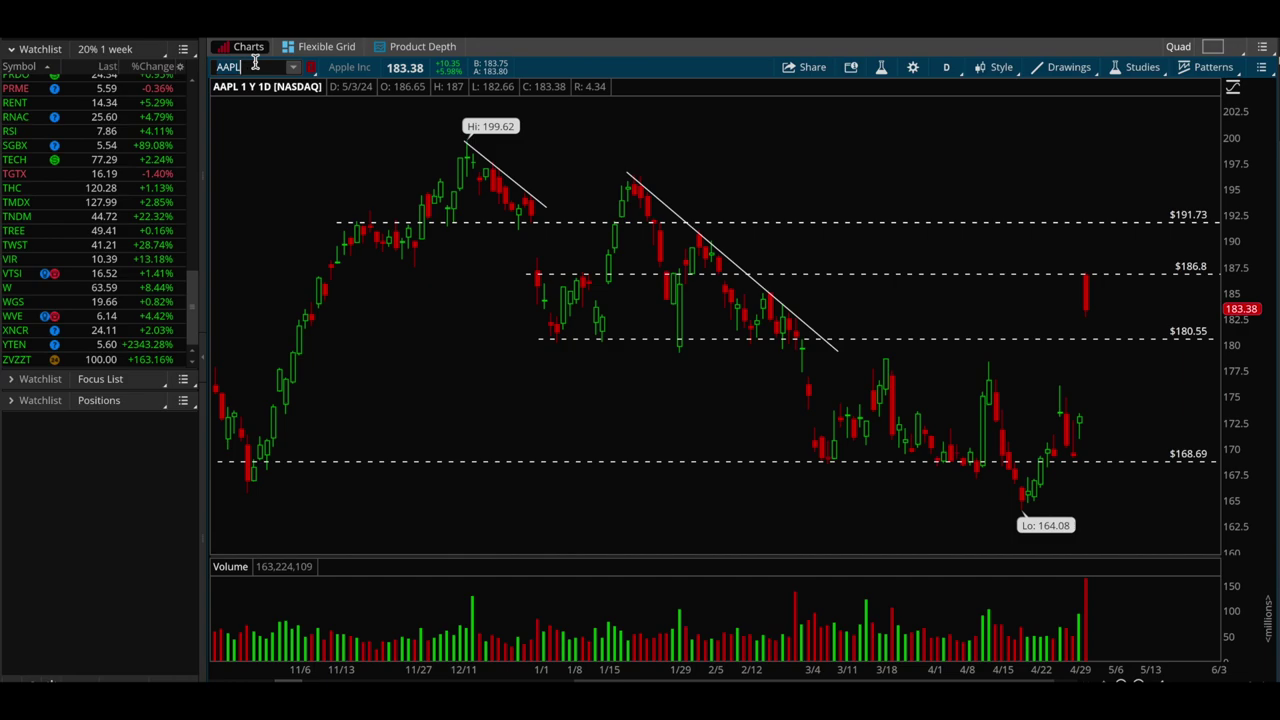
{"action": "scroll", "coordinate": [137, 252], "scroll_direction": "up", "scroll_amount": 15}
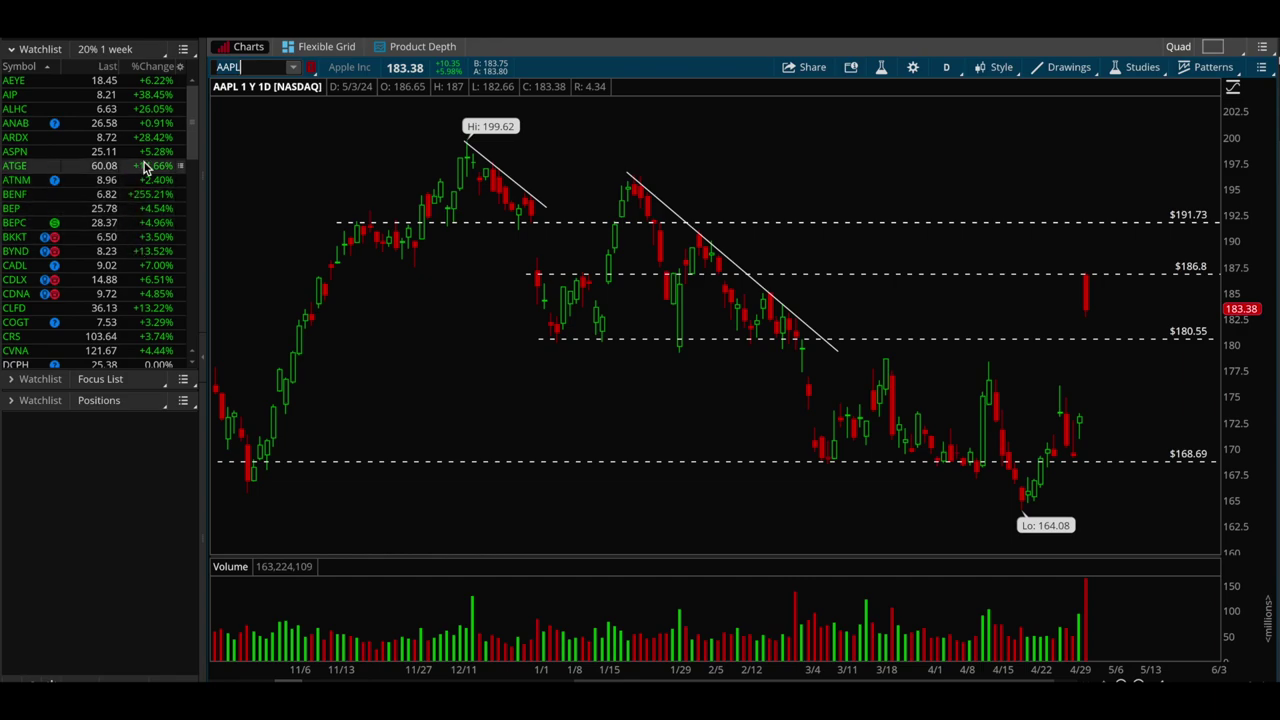
{"action": "scroll", "coordinate": [148, 277], "scroll_direction": "down", "scroll_amount": 15}
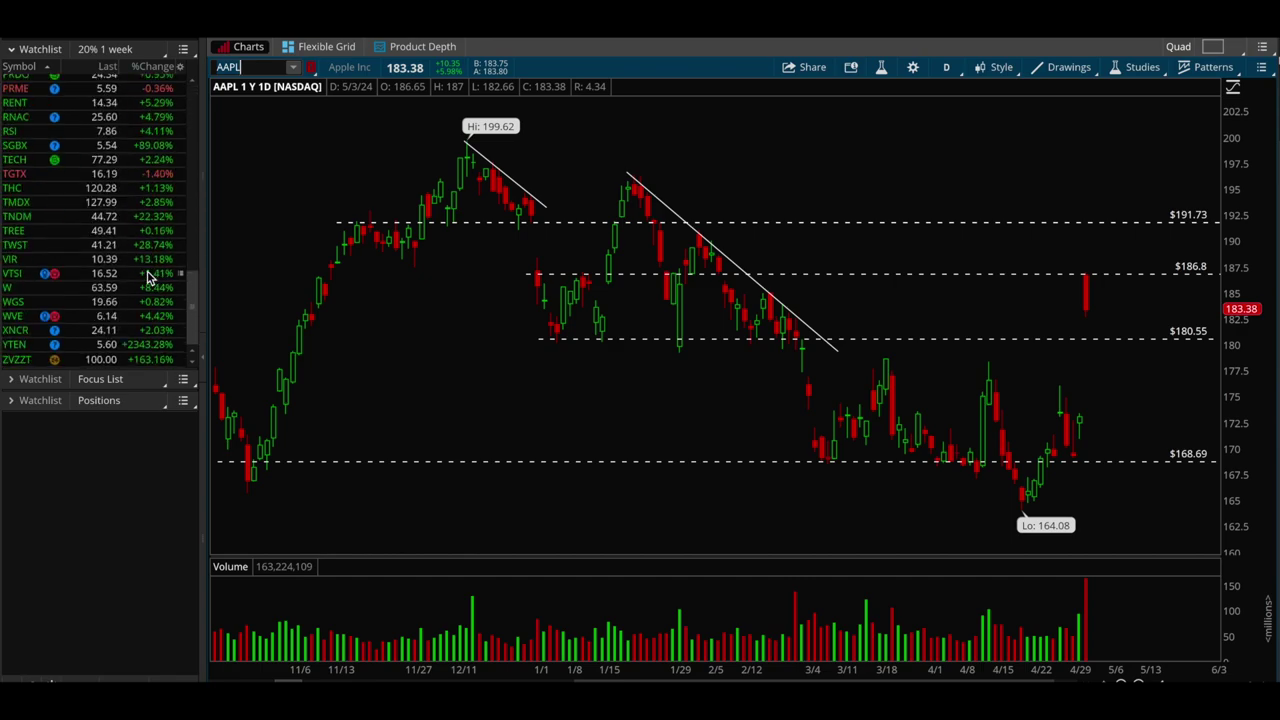
{"action": "left_click", "coordinate": [149, 358]}
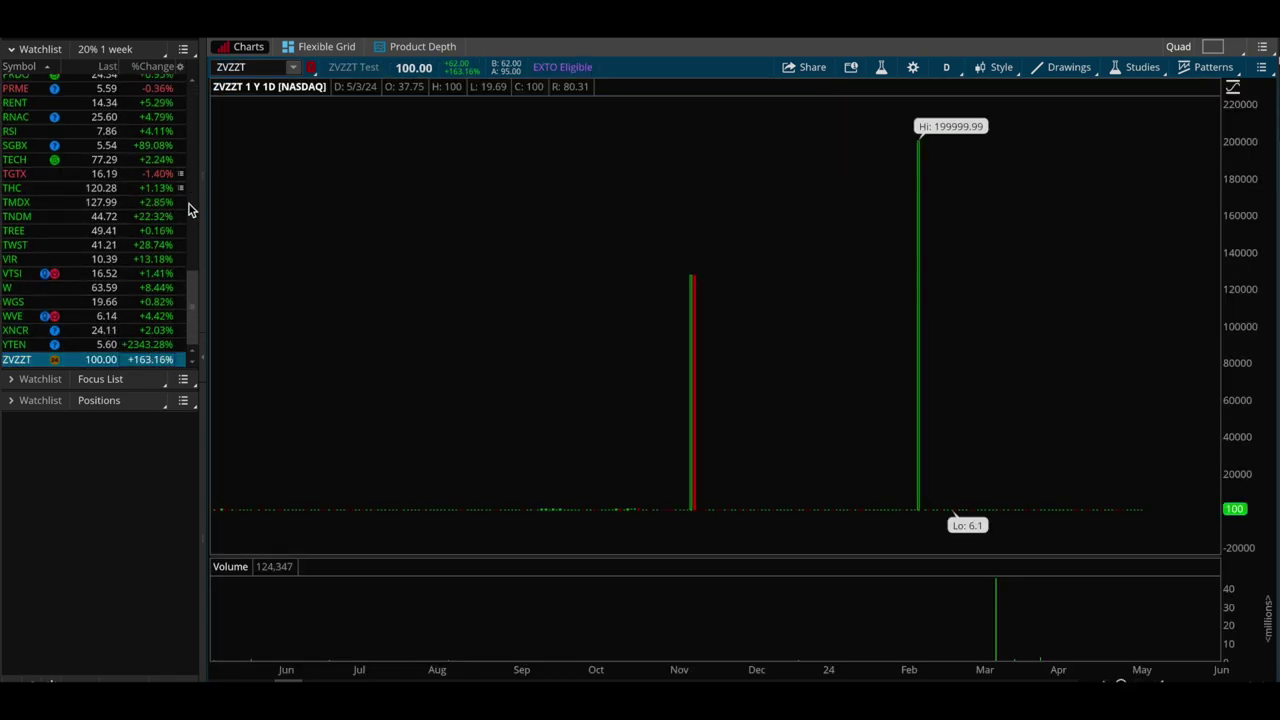
Step: Step up to WGS, zoom into recent months and draw a trendline from the 4/30 high
{"action": "key", "text": "Up"}
{"action": "key", "text": "Up"}
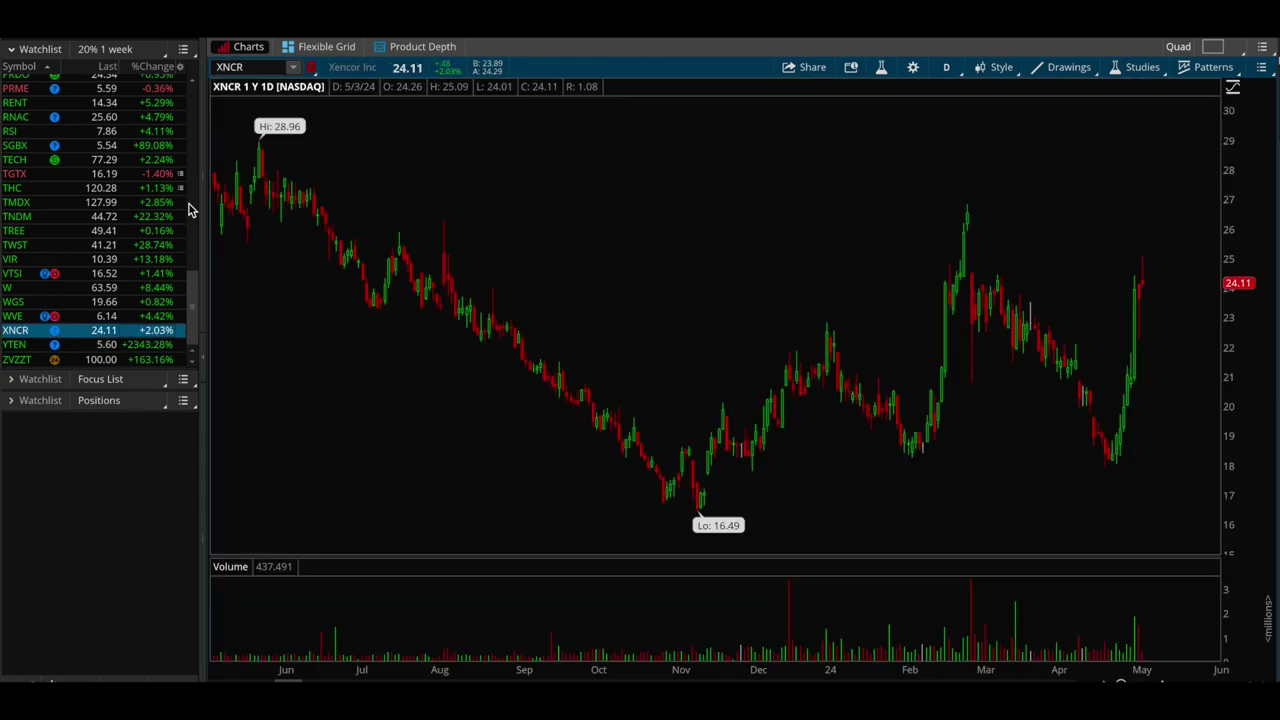
{"action": "key", "text": "Up"}
{"action": "key", "text": "Up"}
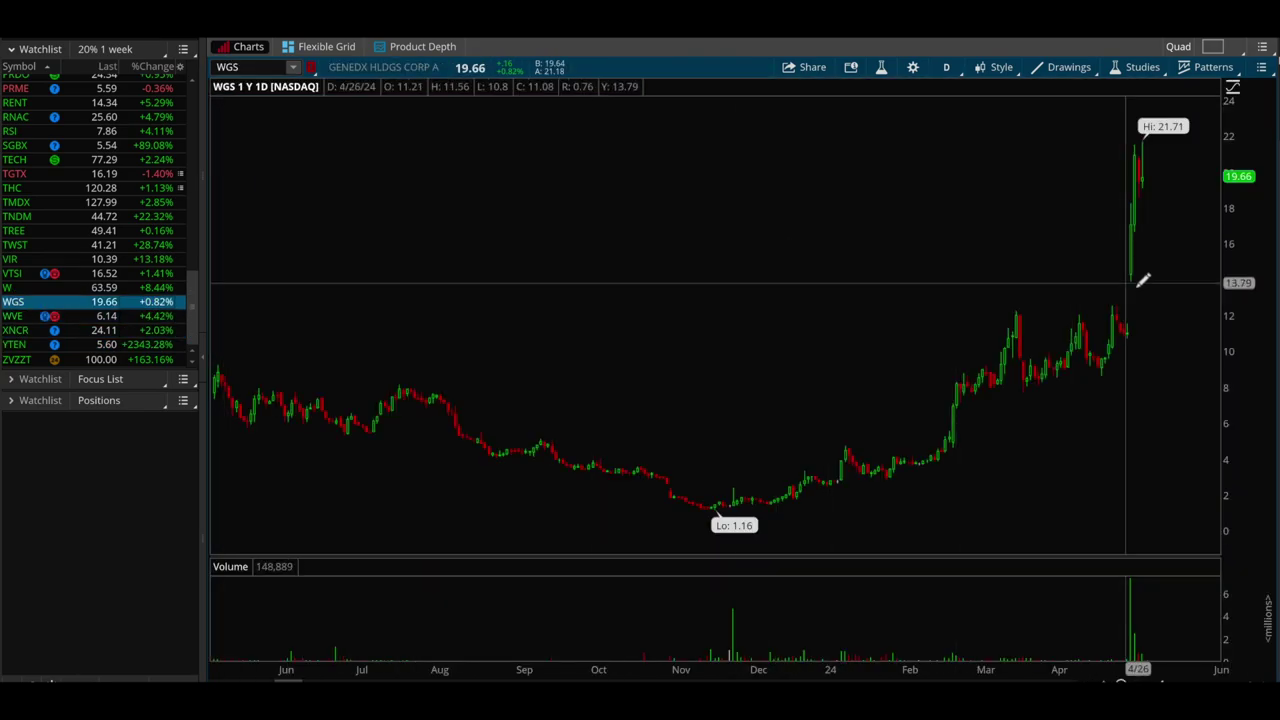
{"action": "mouse_move", "coordinate": [1180, 292]}
{"action": "left_mouse_down"}
{"action": "mouse_move", "coordinate": [688, 308]}
{"action": "mouse_move", "coordinate": [577, 291]}
{"action": "left_mouse_up"}
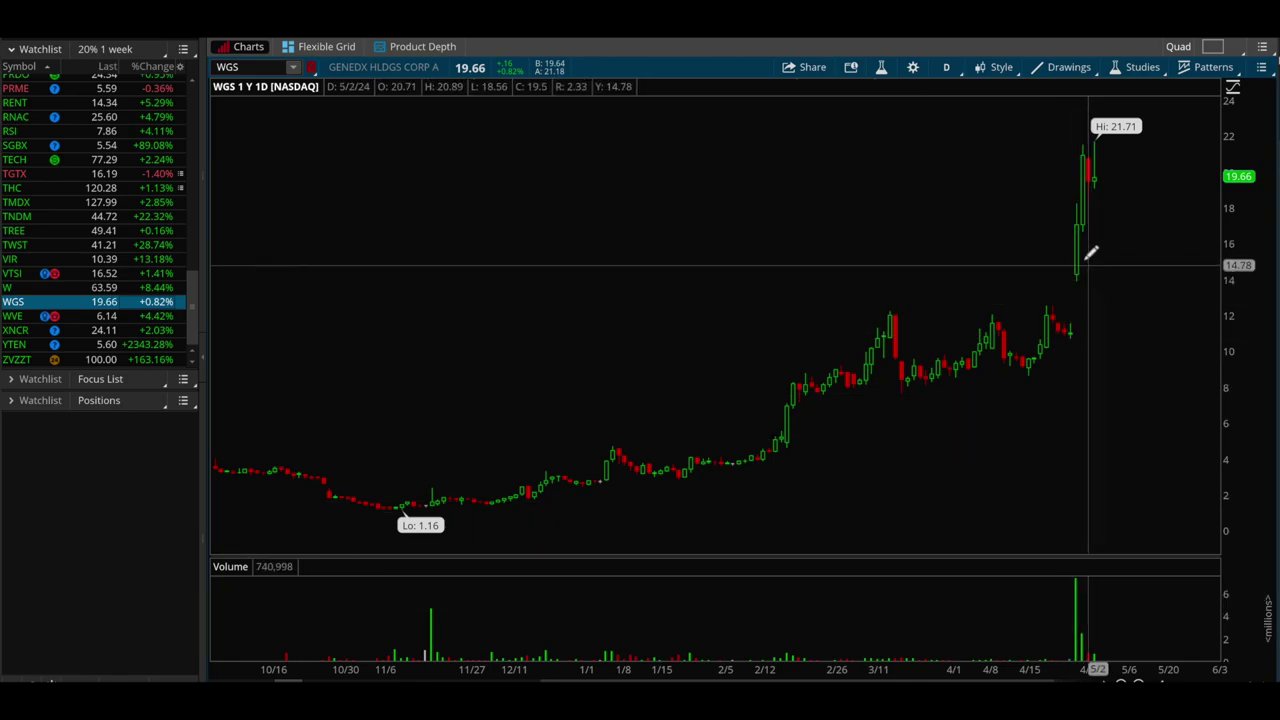
{"action": "left_click_drag", "start_coordinate": [1080, 138], "coordinate": [1113, 153]}
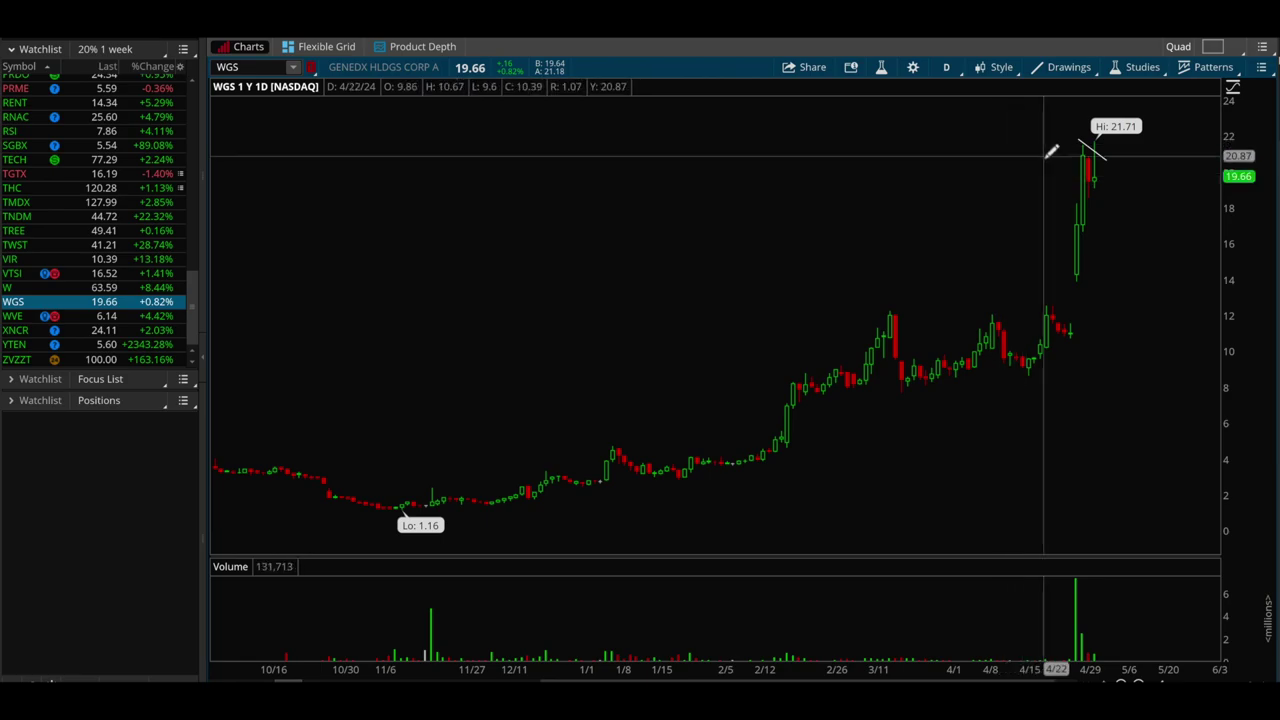
{"action": "scroll", "coordinate": [118, 190], "scroll_direction": "up", "scroll_amount": 10}
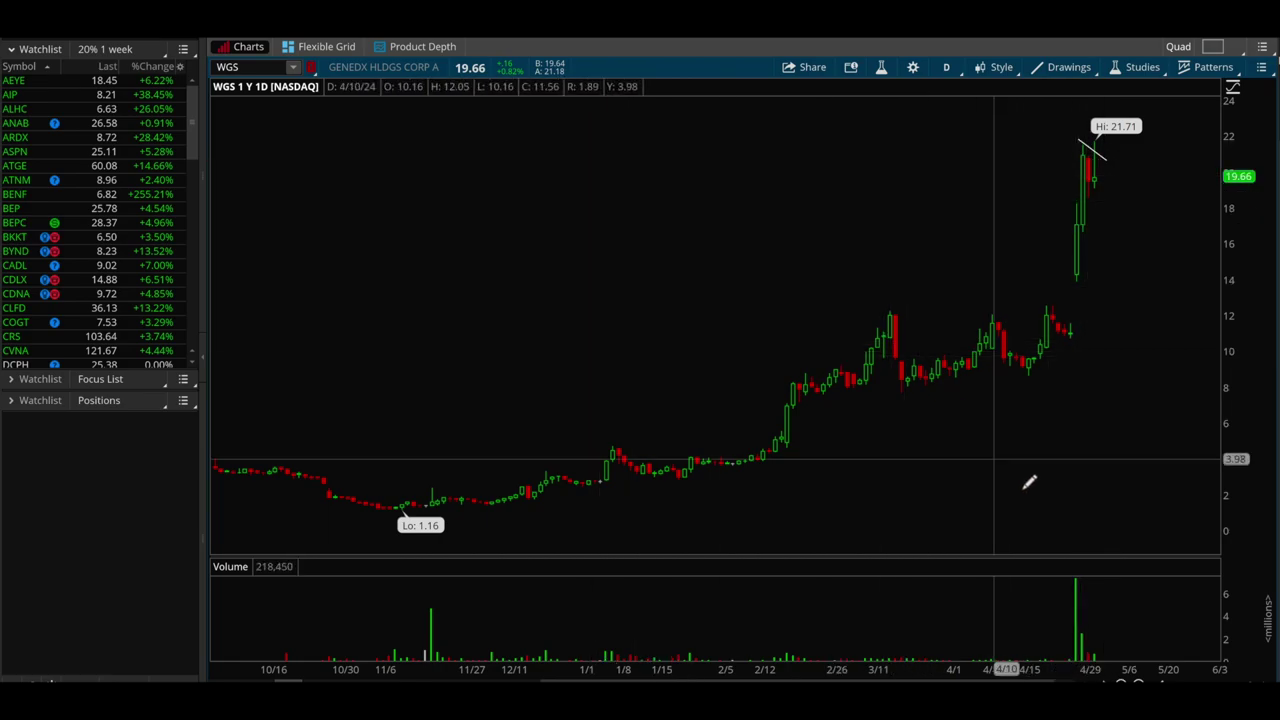
Step: Zoom back out and set WGS to a 2-year weekly (2 Y : W) chart
{"action": "left_click_drag", "start_coordinate": [1128, 670], "coordinate": [996, 186]}
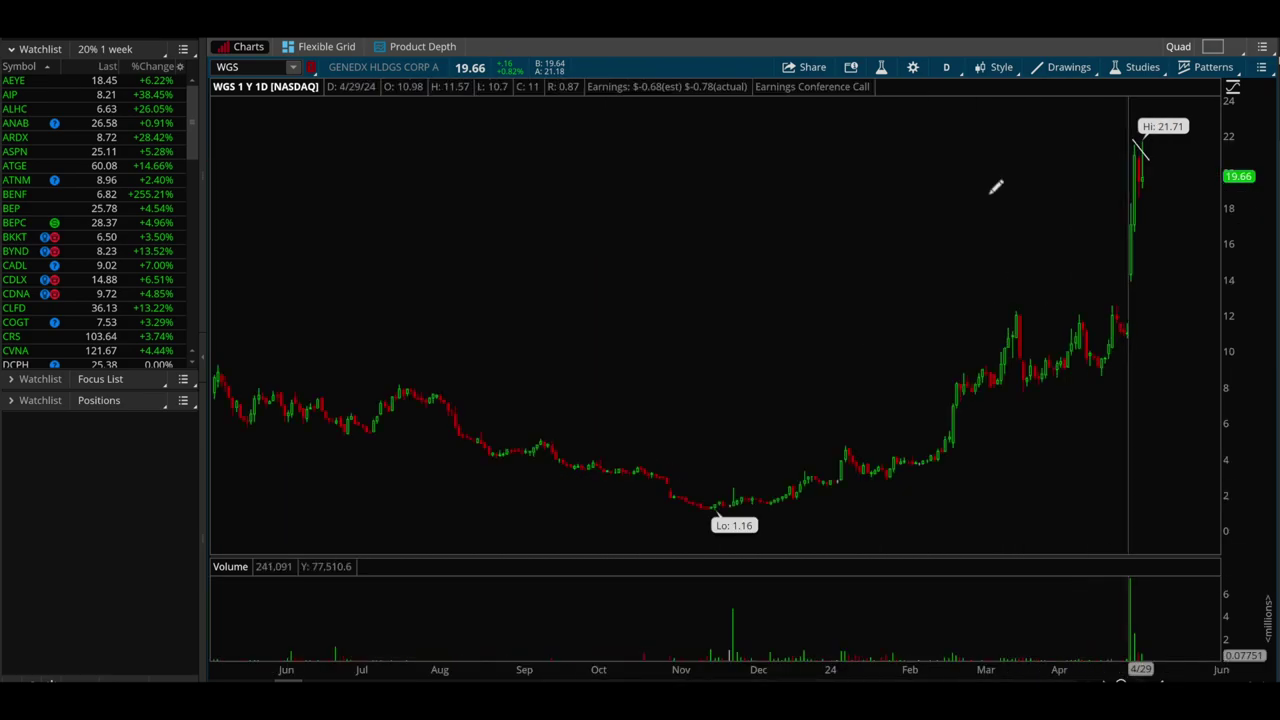
{"action": "left_click", "coordinate": [946, 67]}
{"action": "left_click", "coordinate": [876, 291]}
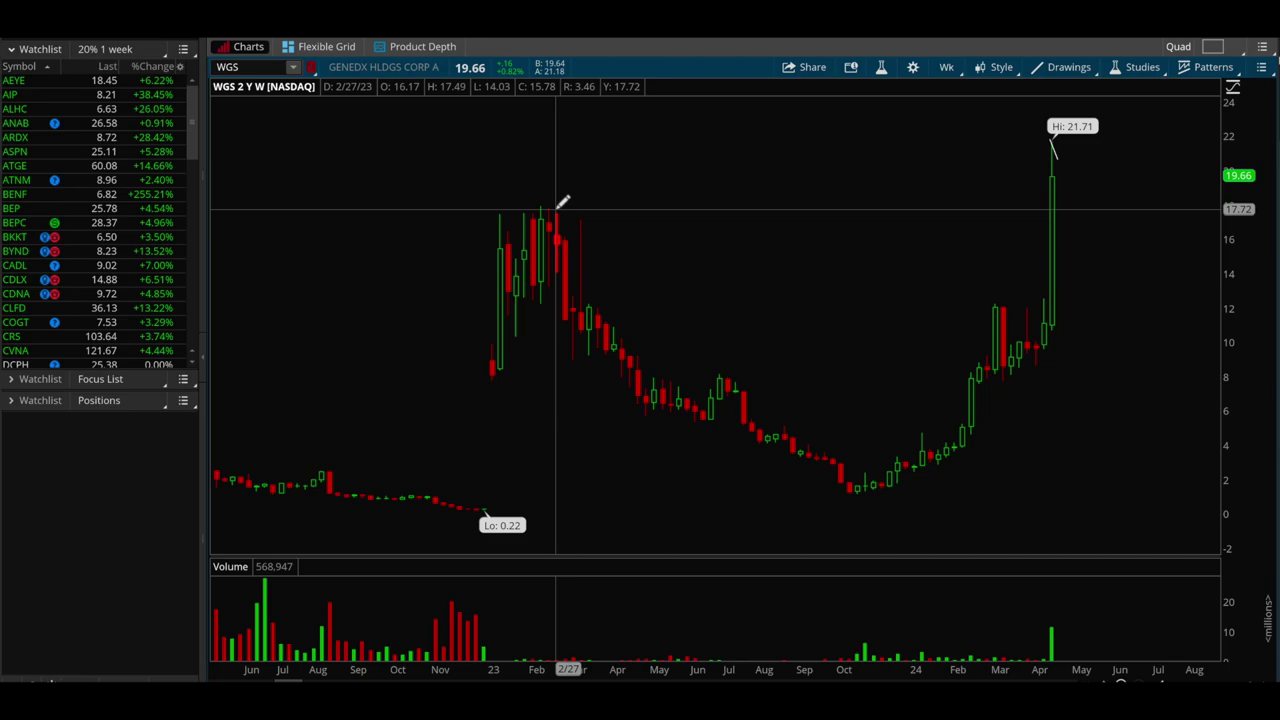
{"action": "left_click", "coordinate": [140, 52]}
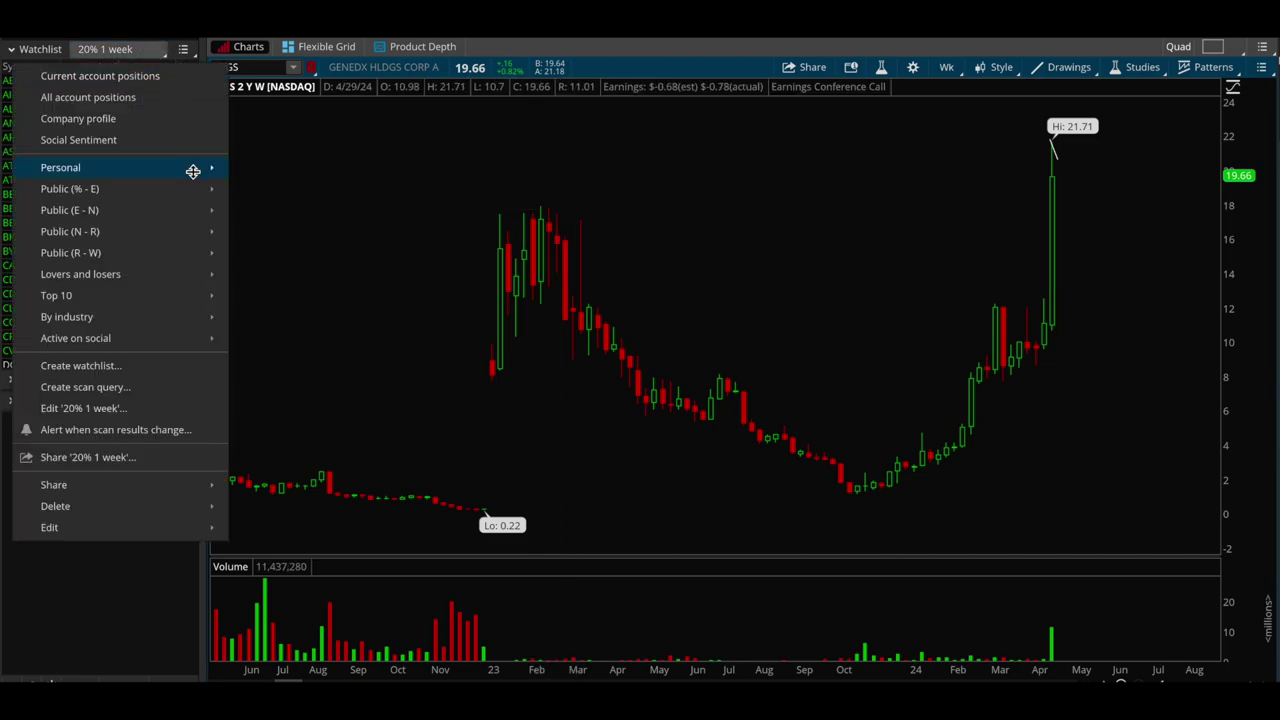
Step: Load the Personal '200% 1 Year' watchlist and chart SMCI from it
{"action": "mouse_move", "coordinate": [194, 168]}
{"action": "left_click", "coordinate": [293, 272]}
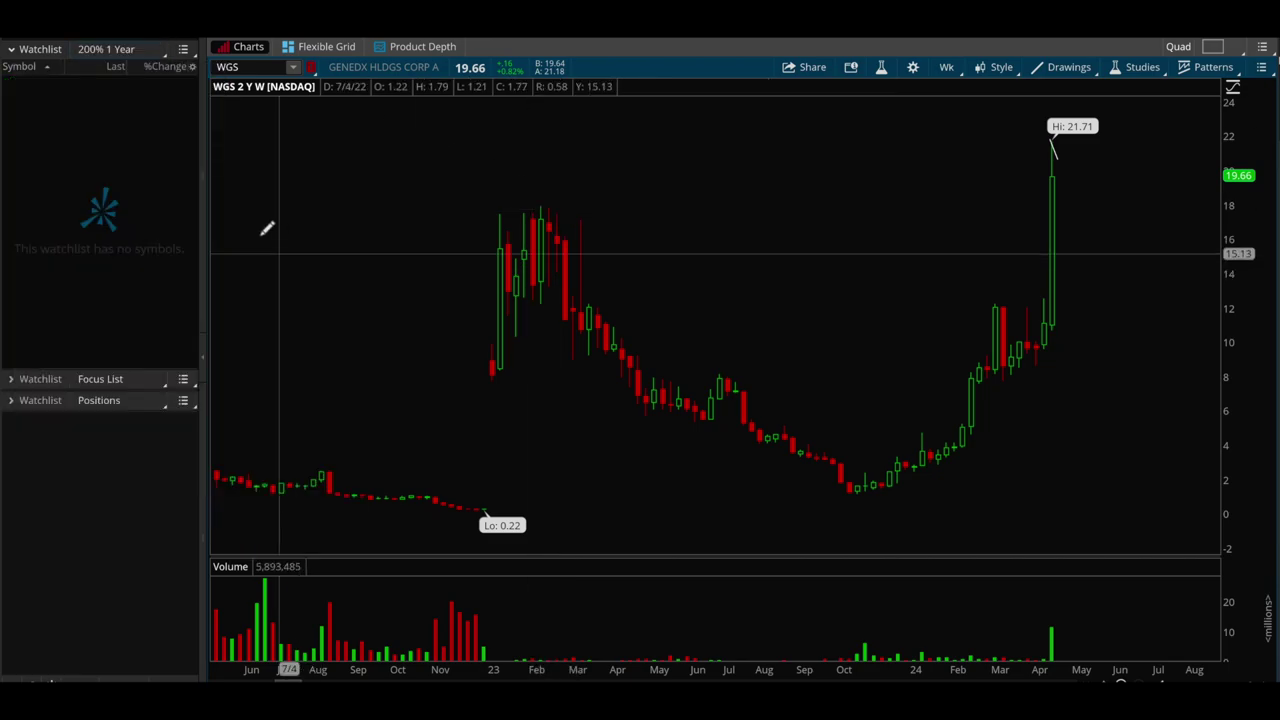
{"action": "scroll", "coordinate": [130, 290], "scroll_direction": "down", "scroll_amount": 10}
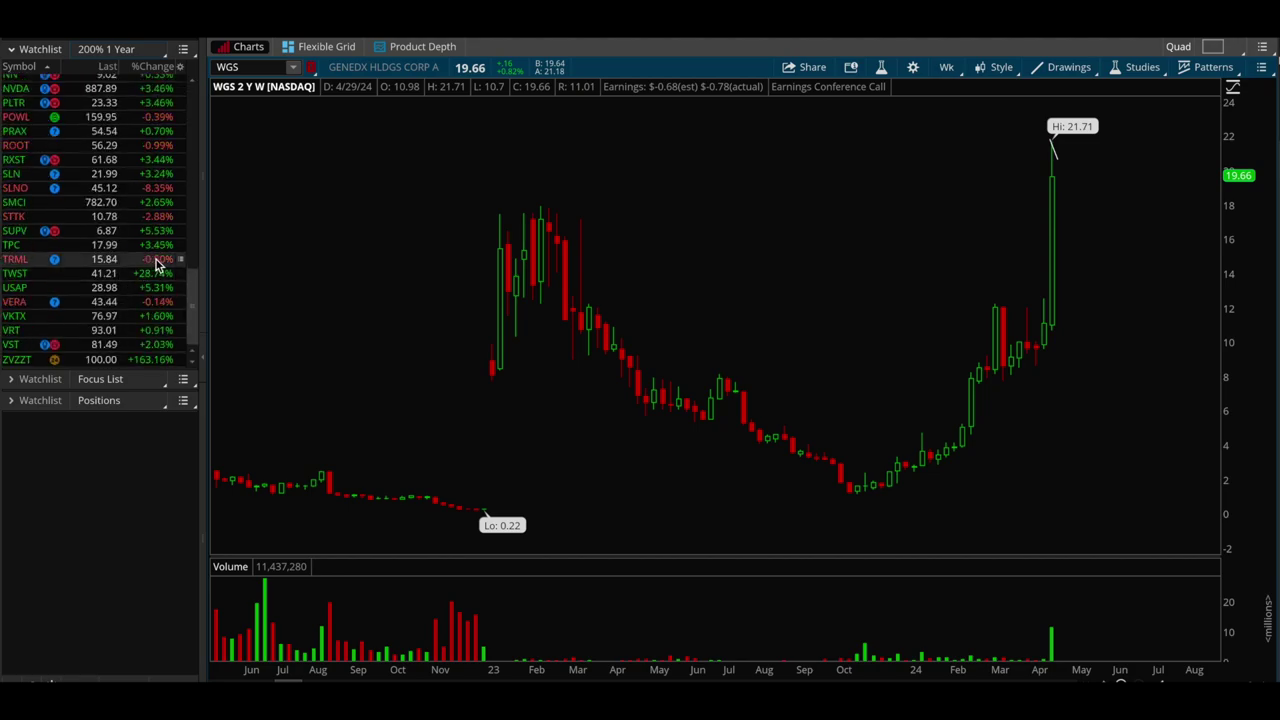
{"action": "scroll", "coordinate": [155, 318], "scroll_direction": "up", "scroll_amount": 10}
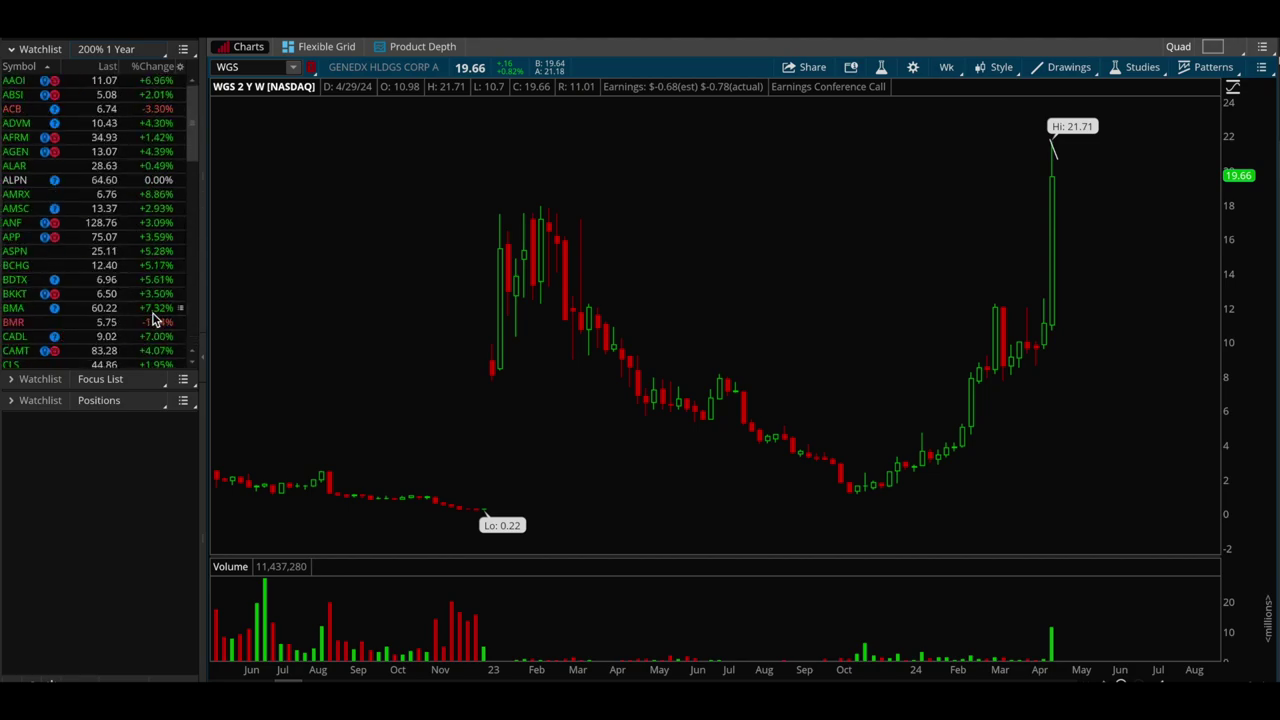
{"action": "scroll", "coordinate": [155, 318], "scroll_direction": "down", "scroll_amount": 10}
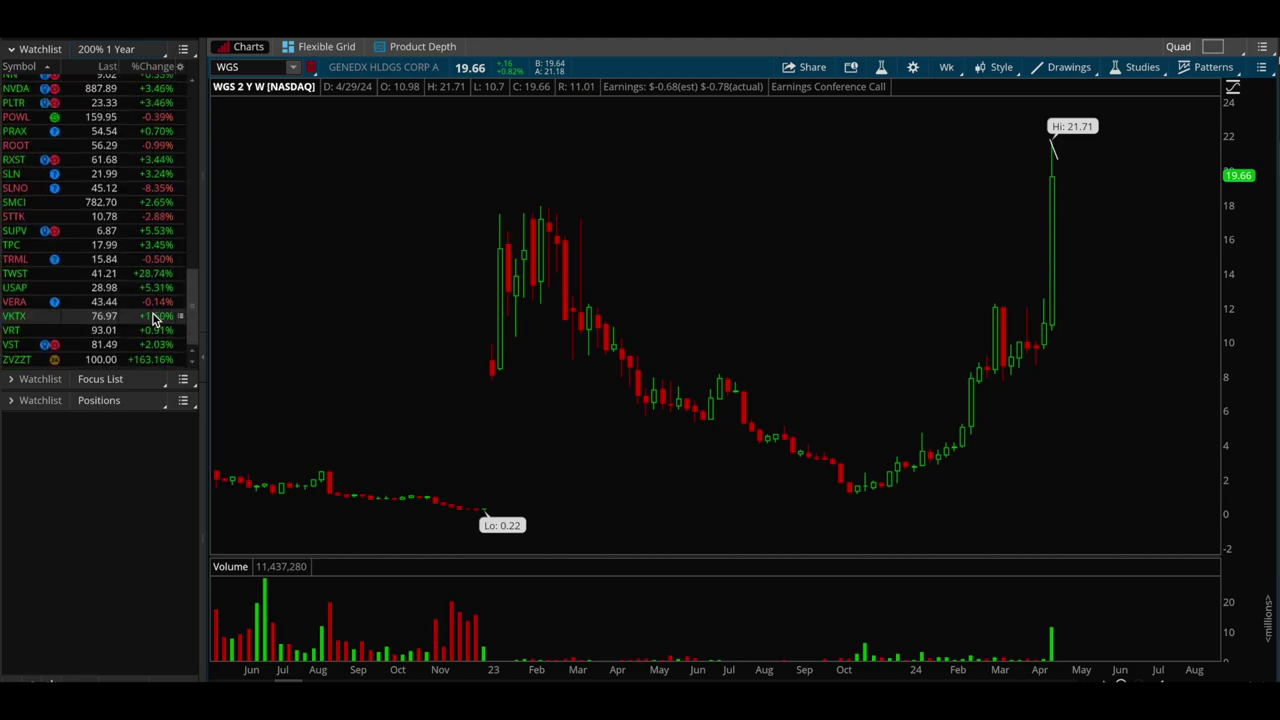
{"action": "left_click", "coordinate": [166, 204]}
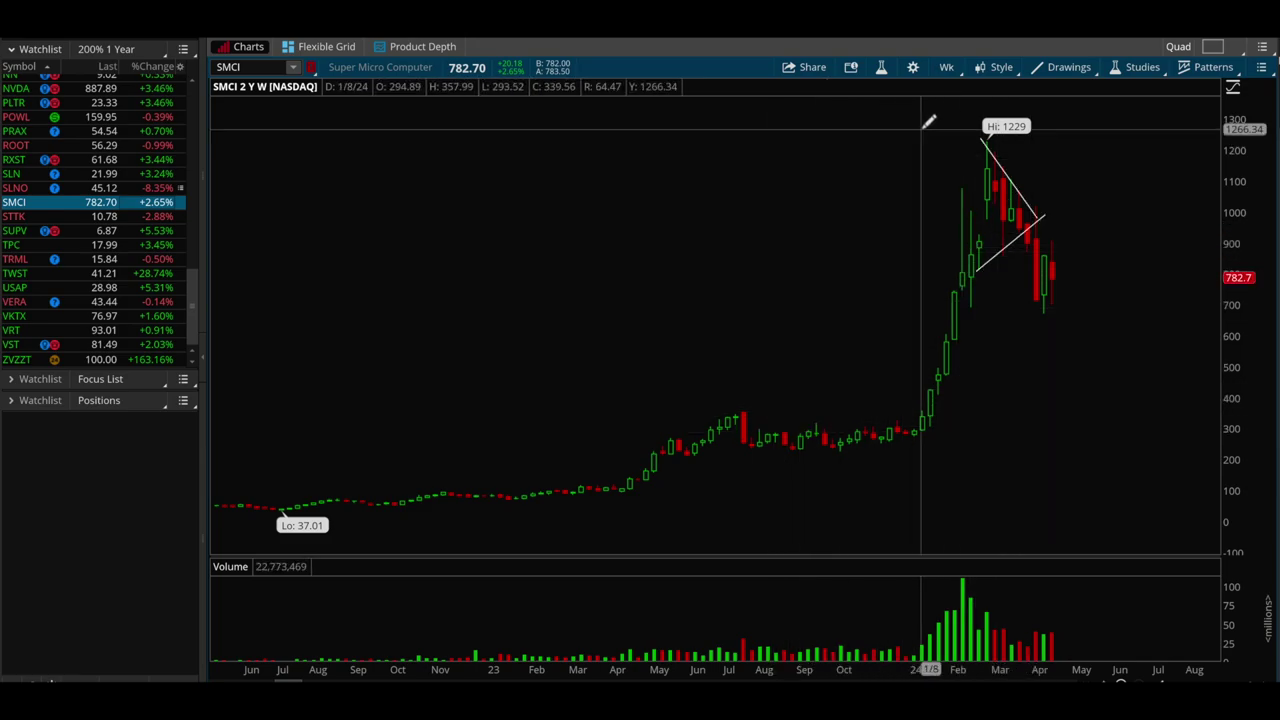
Step: Set SMCI to 1 Y 1 D to see its converging trendlines below the 1229 high
{"action": "left_click", "coordinate": [945, 68]}
{"action": "left_click", "coordinate": [903, 272]}
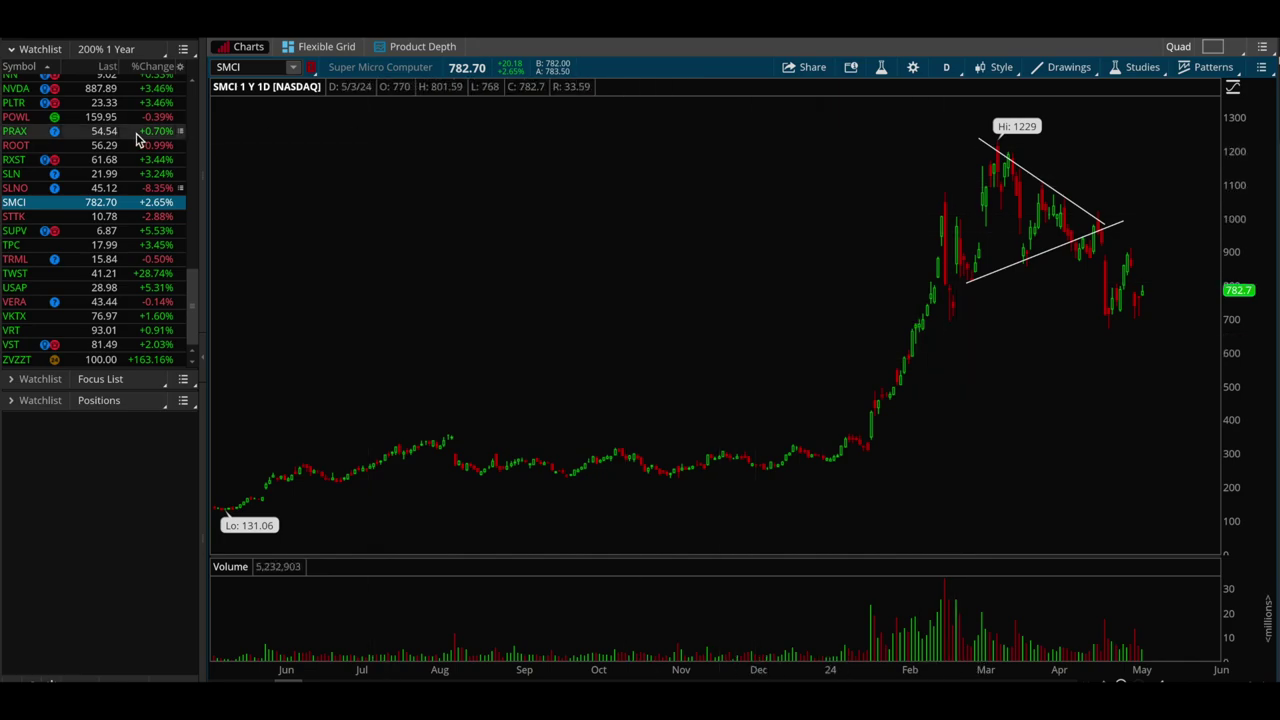
{"action": "scroll", "coordinate": [88, 173], "scroll_direction": "up", "scroll_amount": 10}
{"action": "scroll", "coordinate": [160, 215], "scroll_direction": "down", "scroll_amount": 10}
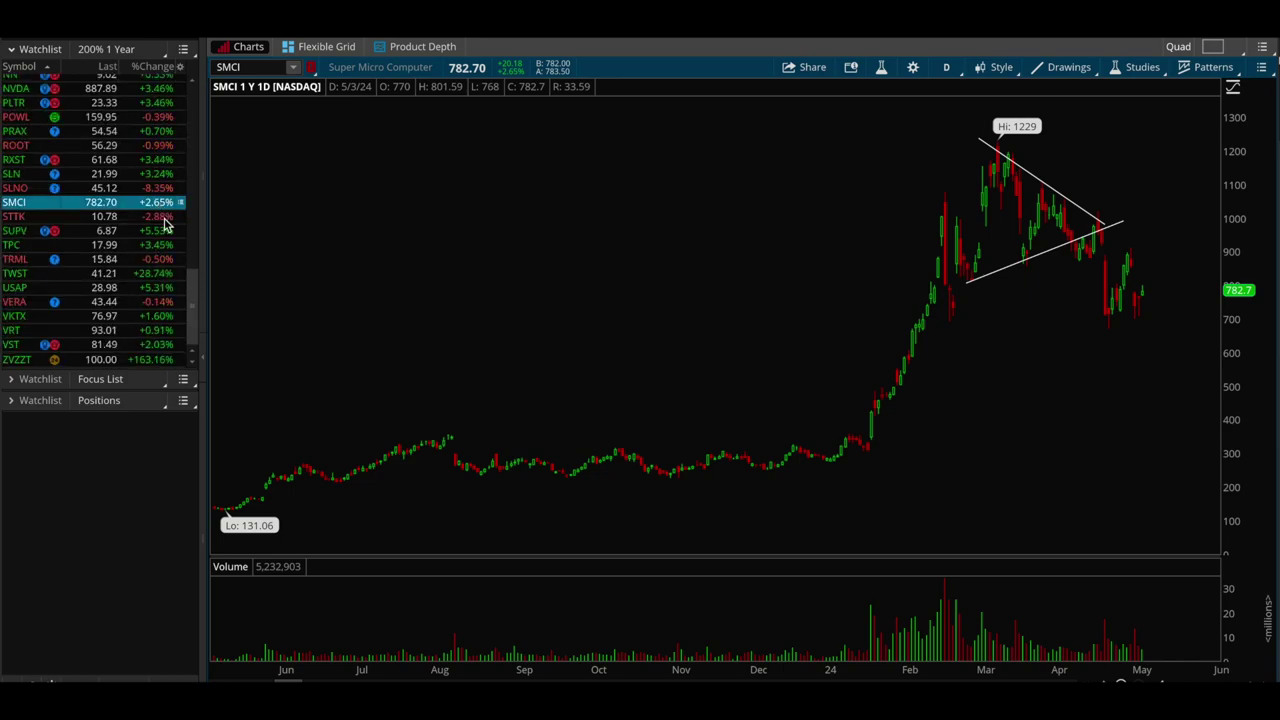
{"action": "scroll", "coordinate": [165, 115], "scroll_direction": "up", "scroll_amount": 10}
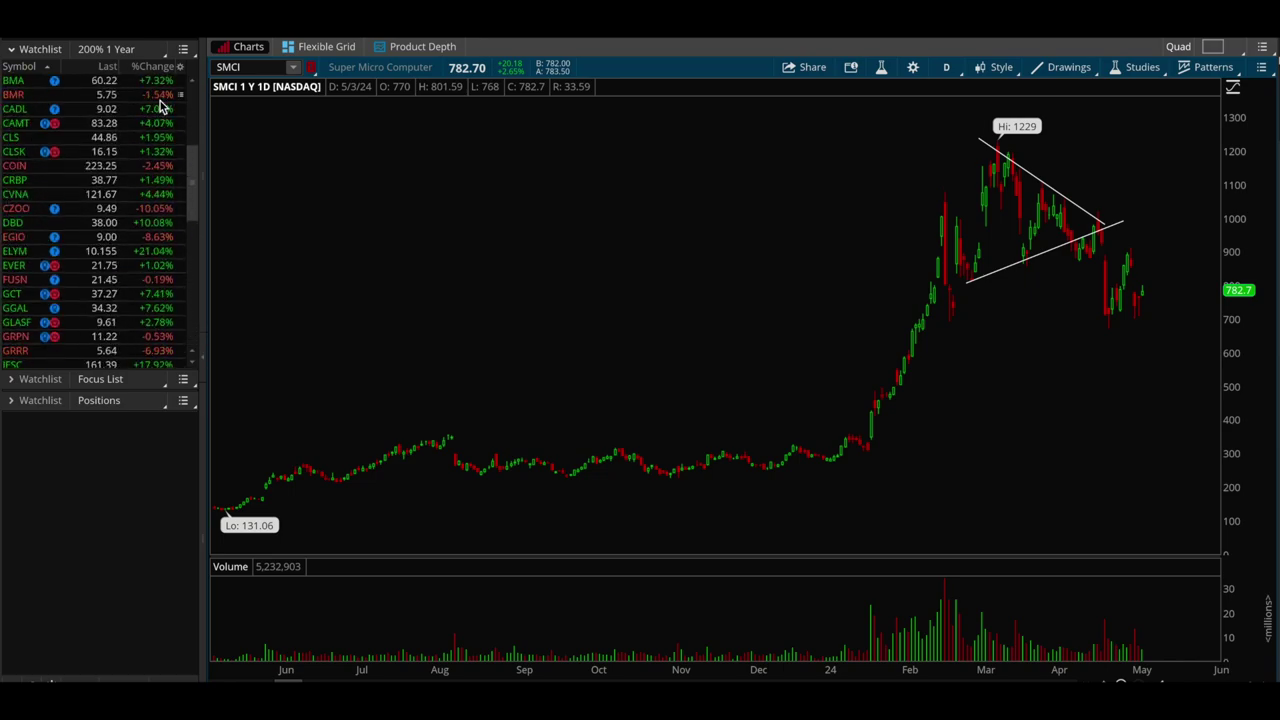